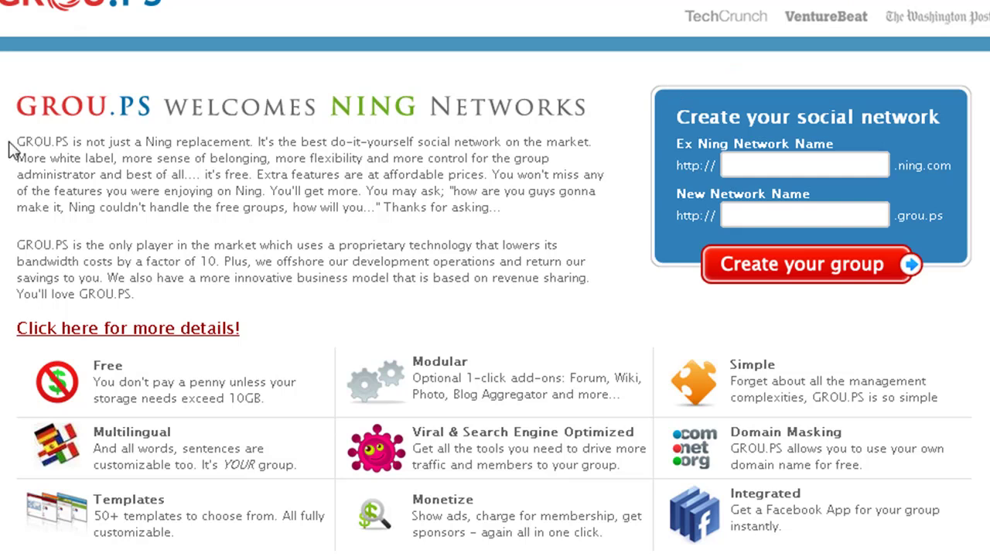
Read the GROU.PS introduction for Ning networks, highlighting the heading and the descriptive paragraphs.
triple_click(80, 105)
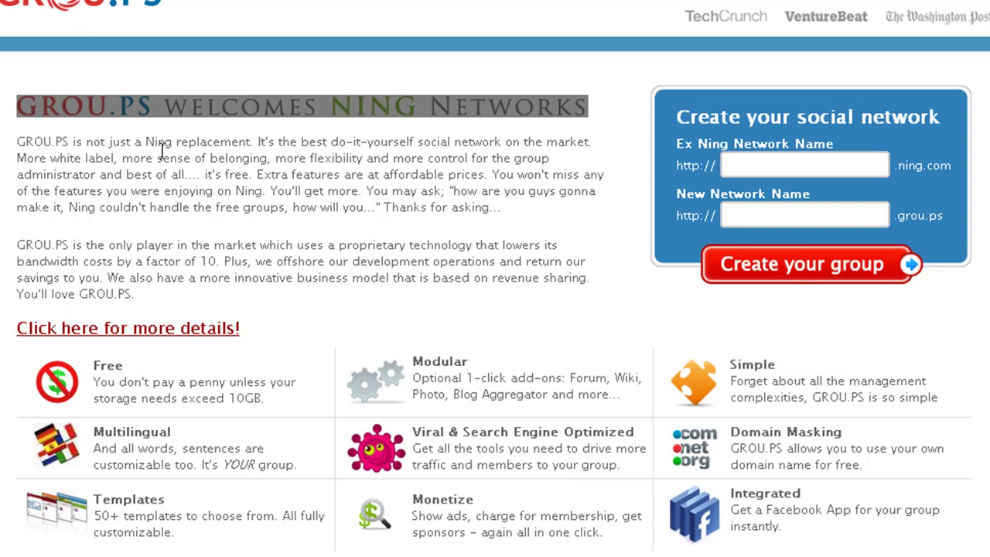
click(91, 152)
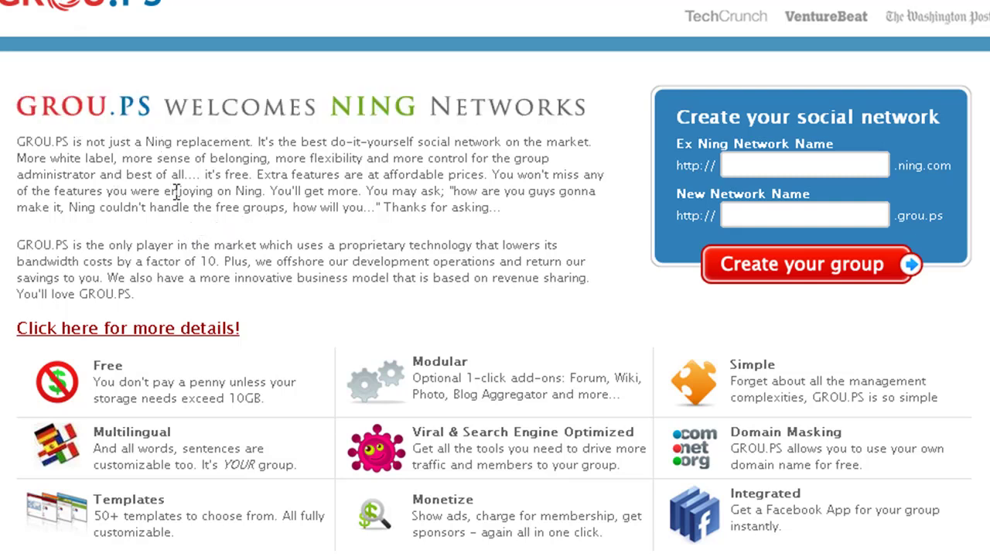
drag(85, 157, 154, 247)
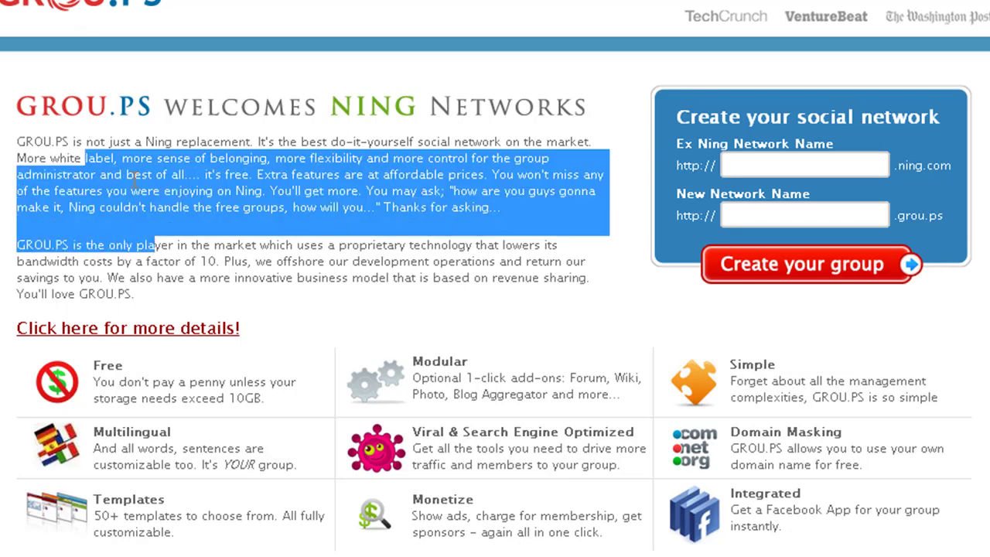
drag(16, 152, 244, 288)
click(124, 246)
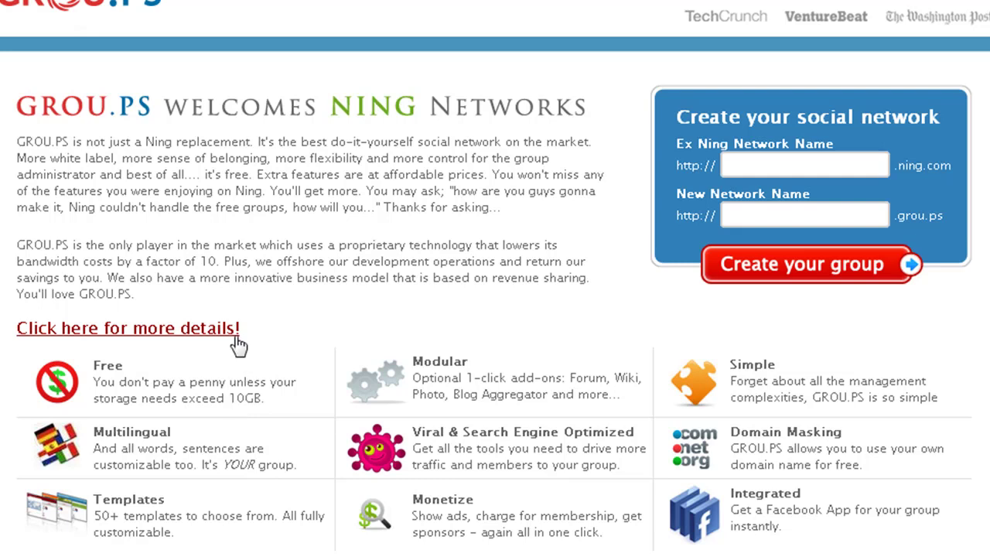
Open the page with more details and read its FAQ, highlighting the answer on exporting Ning users.
click(205, 339)
scroll(262, 334, down, 3)
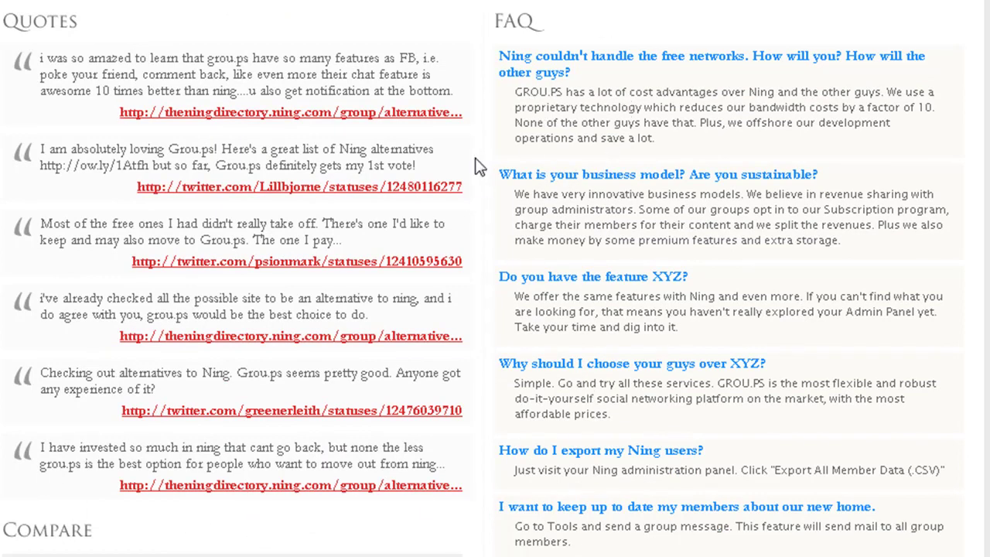
scroll(559, 177, down, 3)
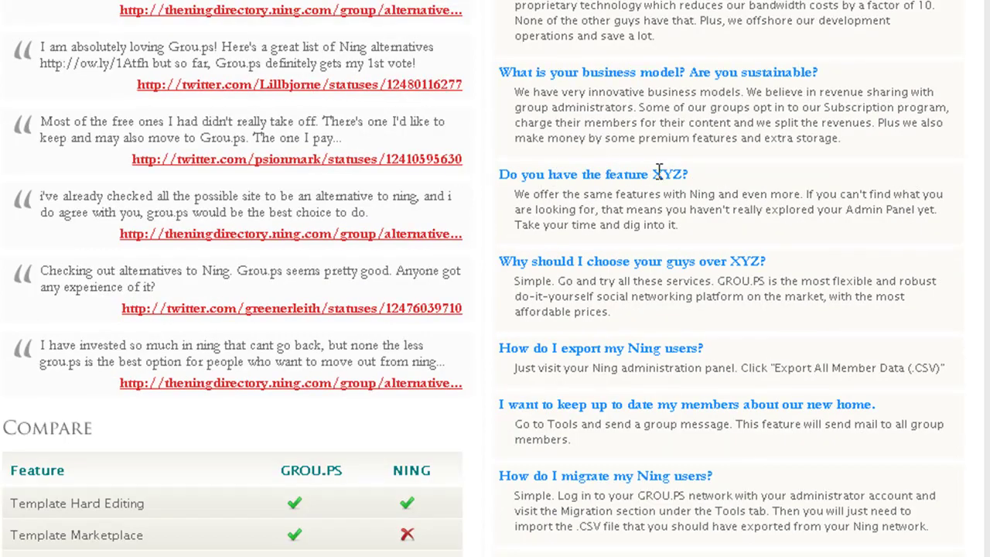
scroll(580, 252, down, 3)
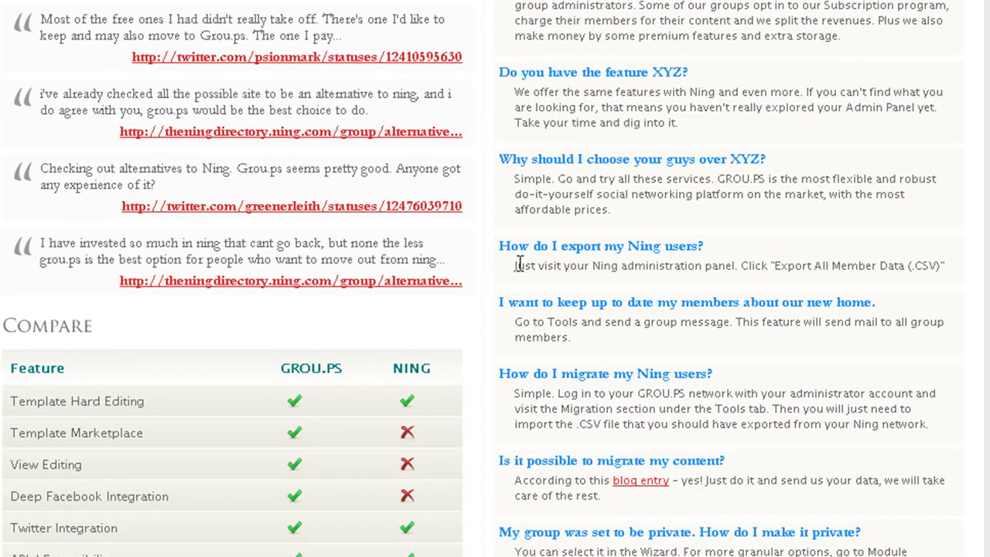
drag(517, 266, 784, 248)
click(794, 294)
scroll(569, 279, down, 5)
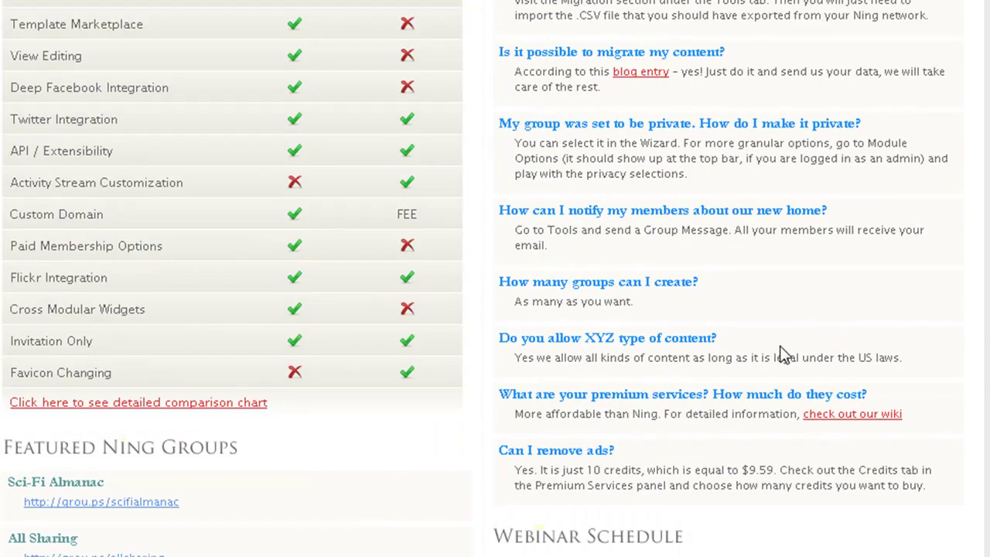
scroll(484, 224, up, 4)
scroll(488, 228, down, 1)
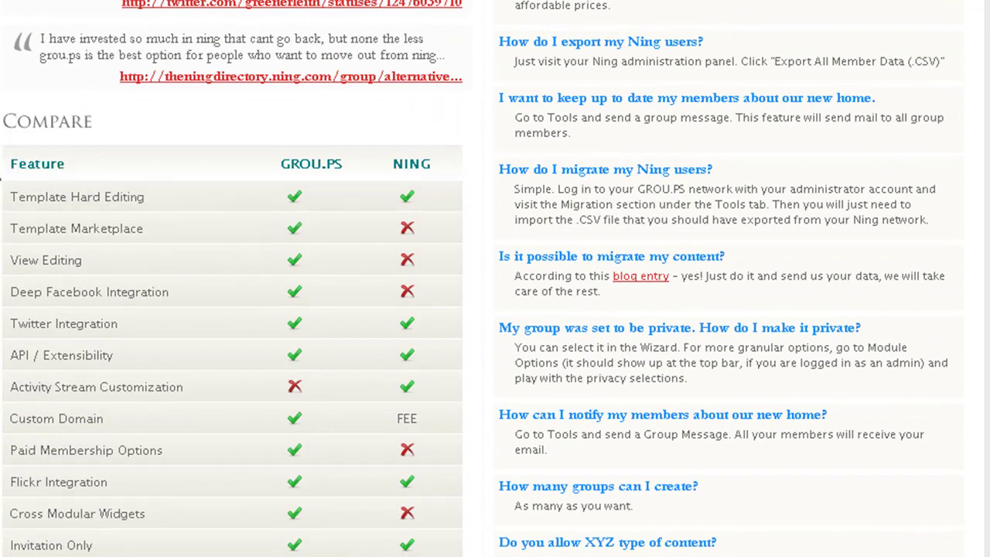
Examine the feature comparison table between GROU.PS and Ning and the featured Ning groups below it.
drag(15, 202, 125, 417)
click(574, 147)
scroll(302, 232, down, 1)
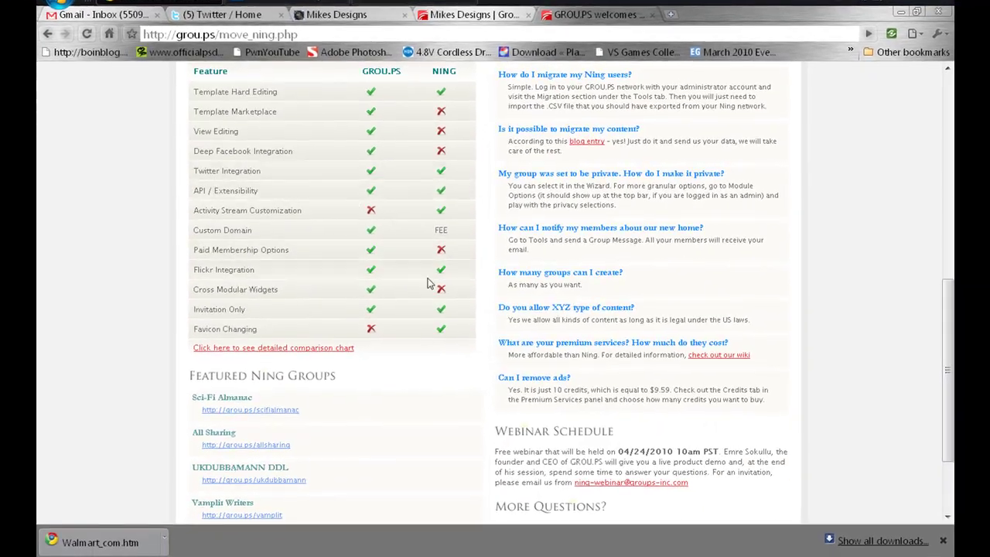
scroll(449, 284, down, 1)
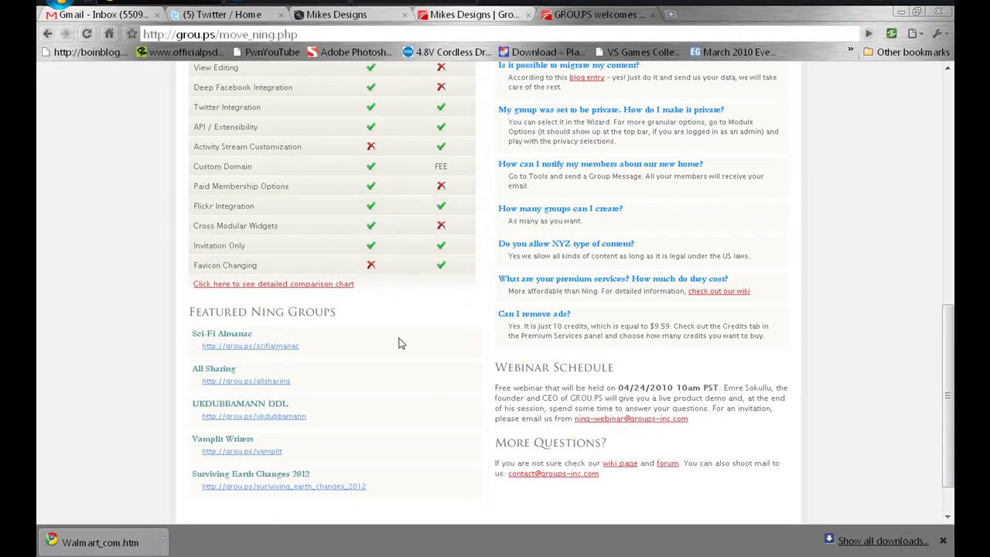
Open the featured All Sharing group and look through the blocks on its home page.
scroll(394, 345, down, 1)
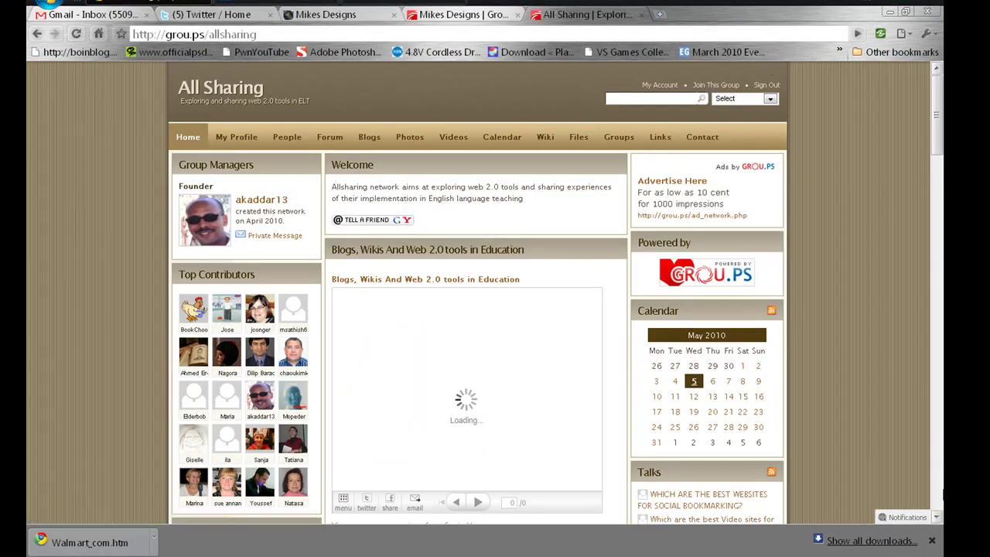
drag(938, 140, 940, 199)
scroll(460, 501, down, 10)
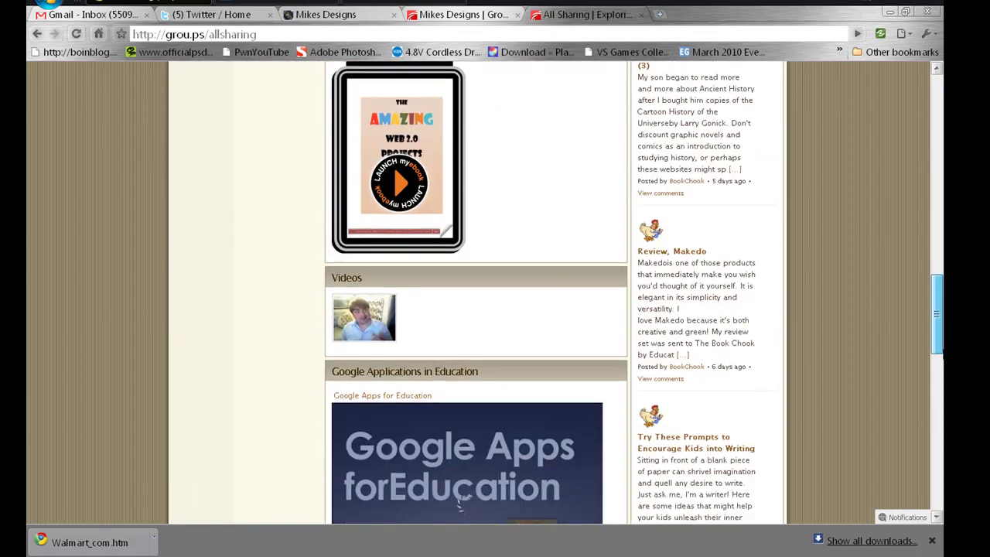
scroll(460, 501, down, 3)
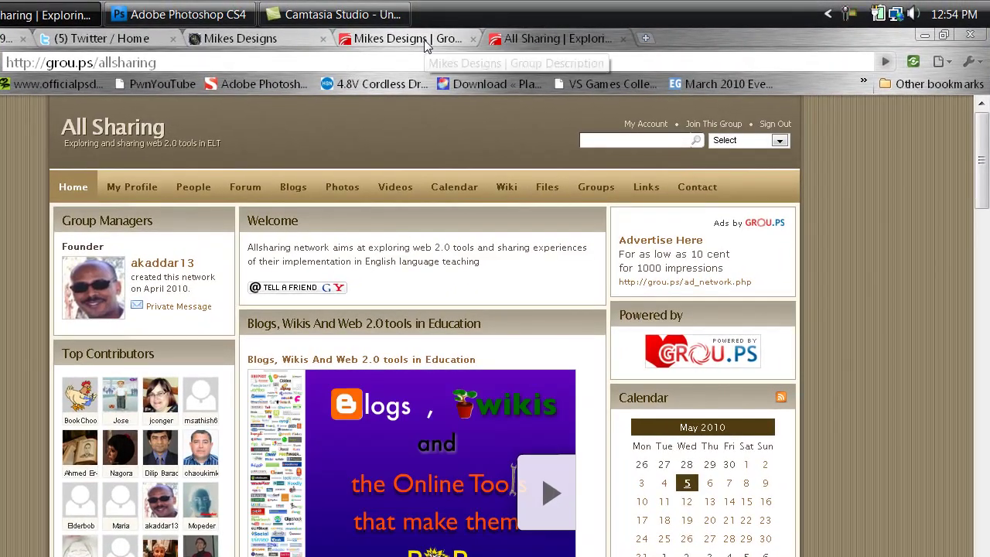
Switch to the Mikes Designs group, view its administration and account pages, and open its home page.
click(431, 36)
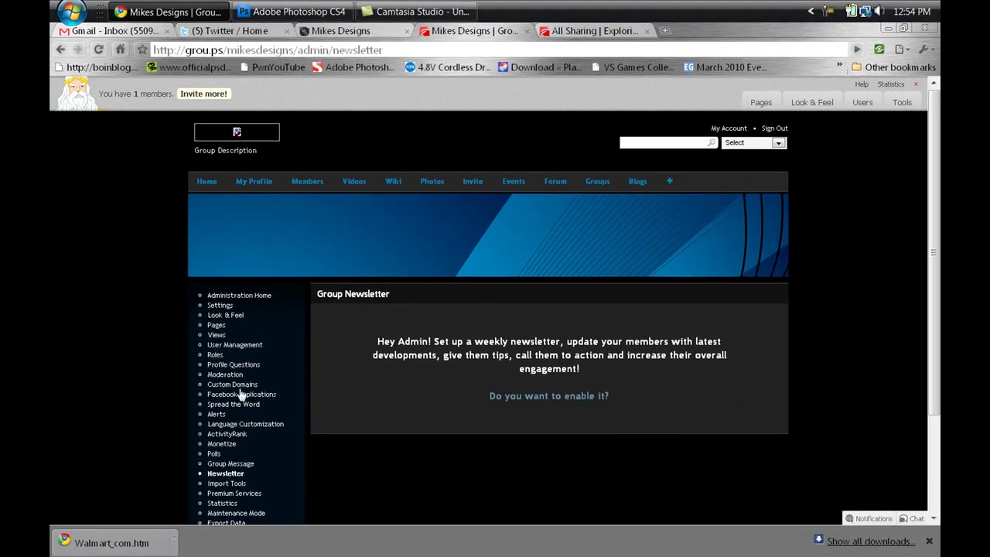
scroll(316, 316, down, 3)
scroll(505, 320, up, 3)
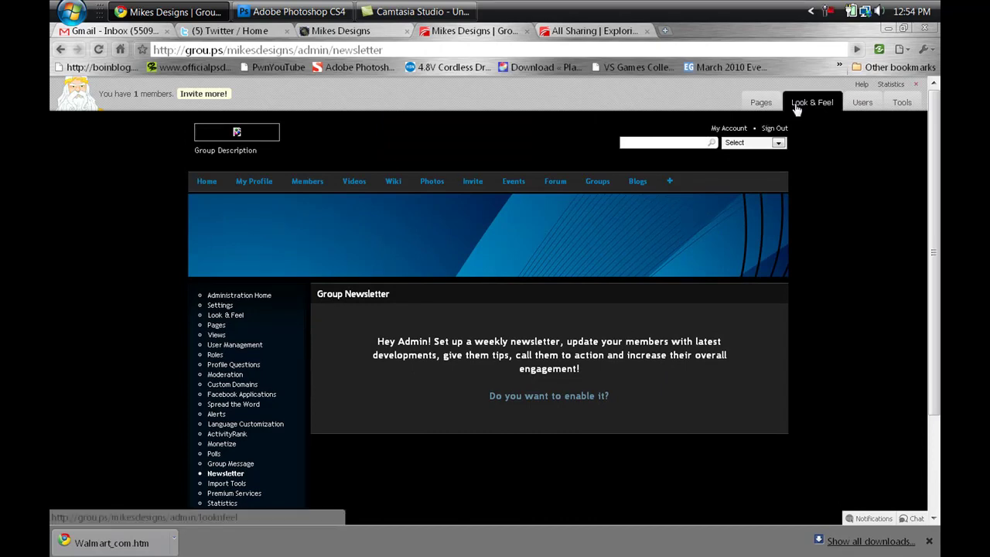
click(734, 131)
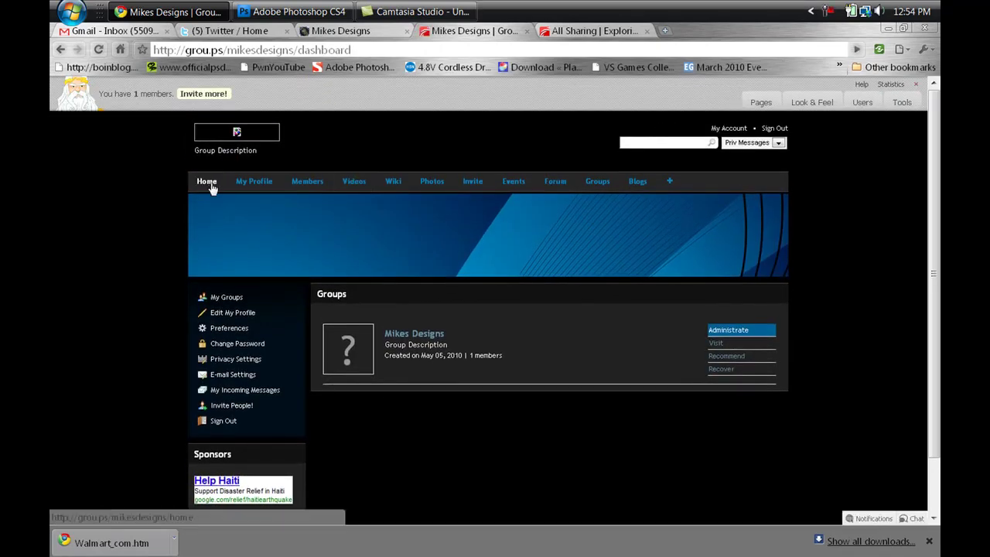
click(207, 182)
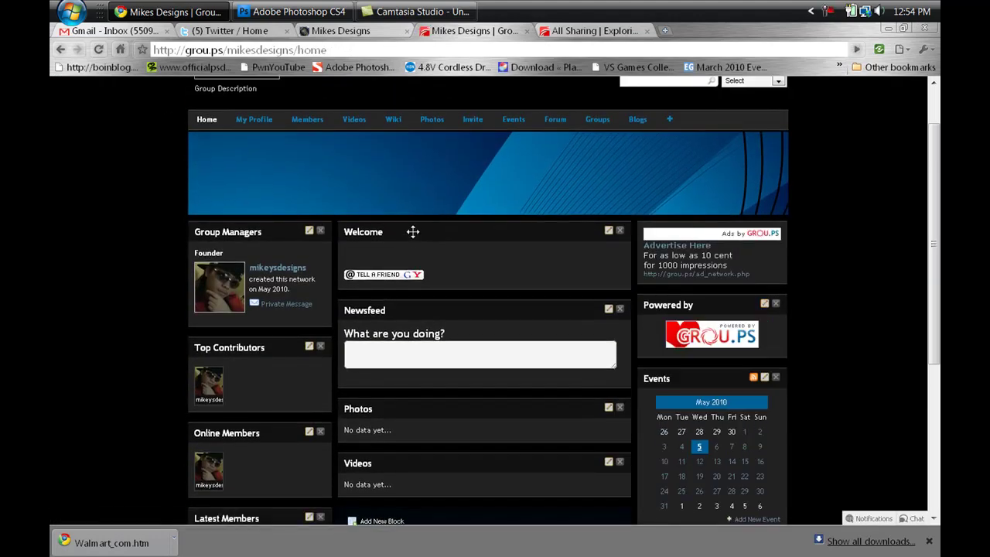
View the Welcome block's title setting and close its editor without saving.
click(608, 231)
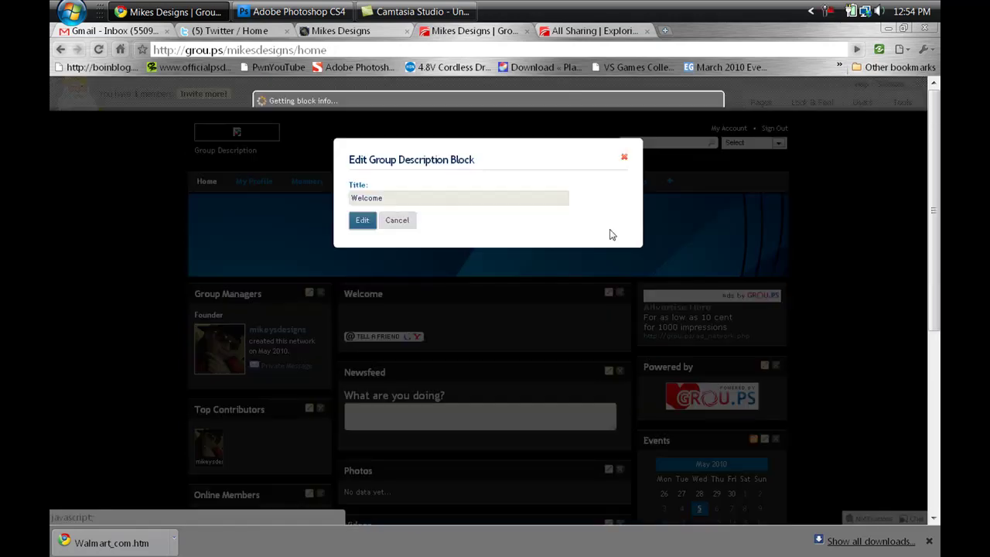
double_click(404, 198)
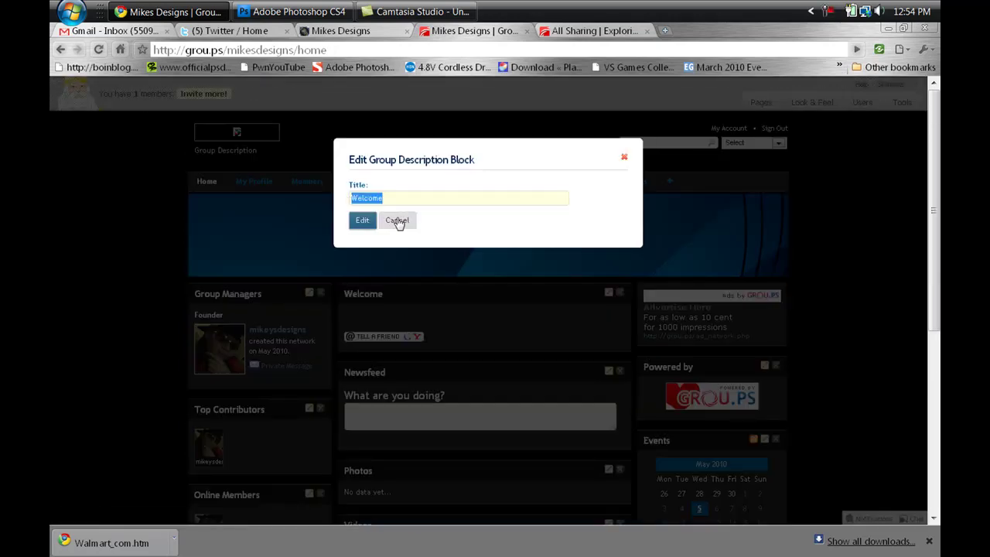
click(397, 219)
Inspect the Photos block's title, content limit and view options, and close its editor without saving.
scroll(421, 317, down, 3)
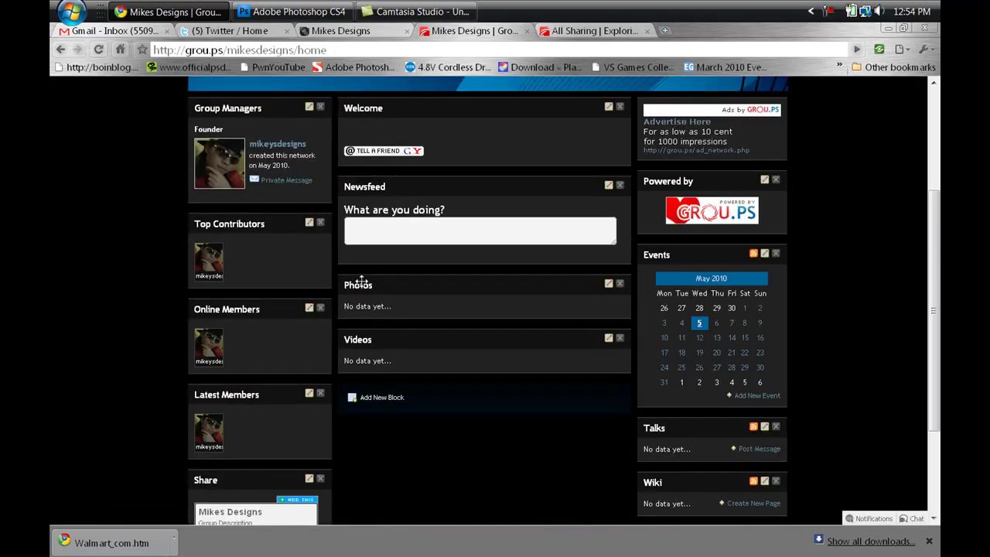
click(609, 284)
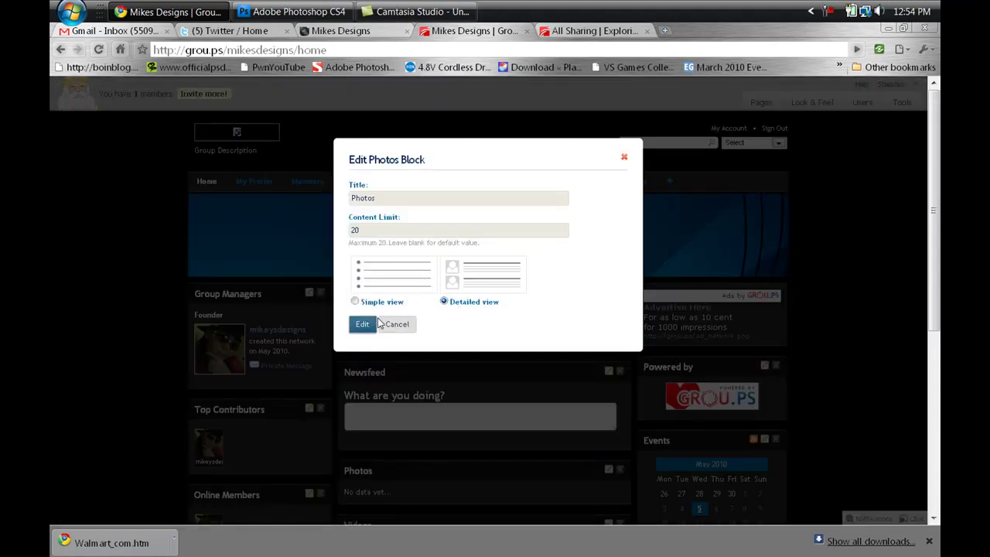
double_click(388, 198)
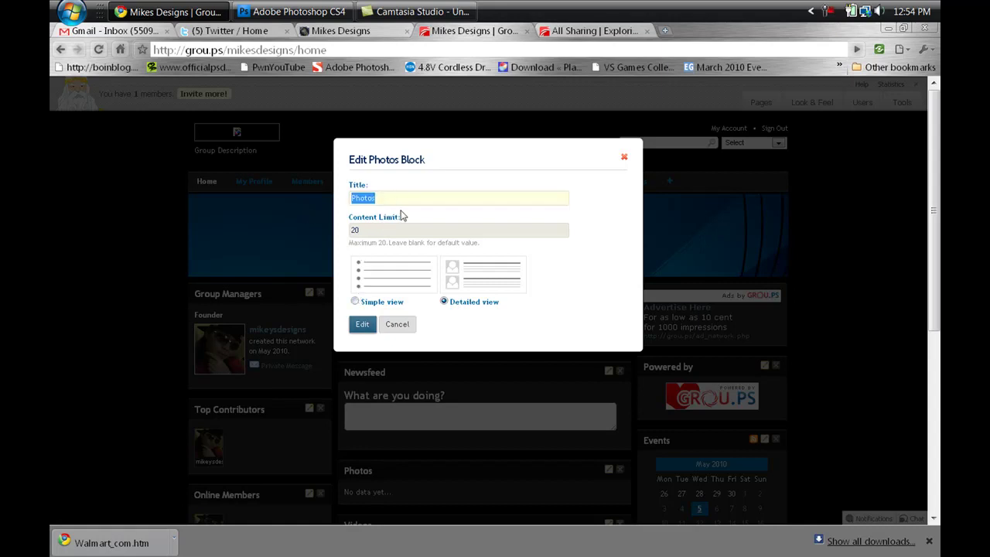
double_click(382, 230)
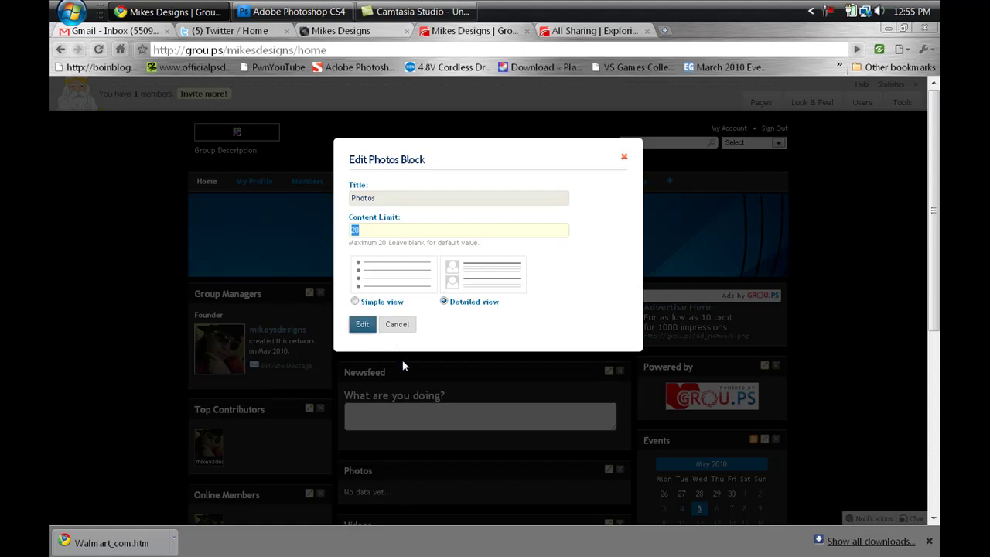
click(627, 160)
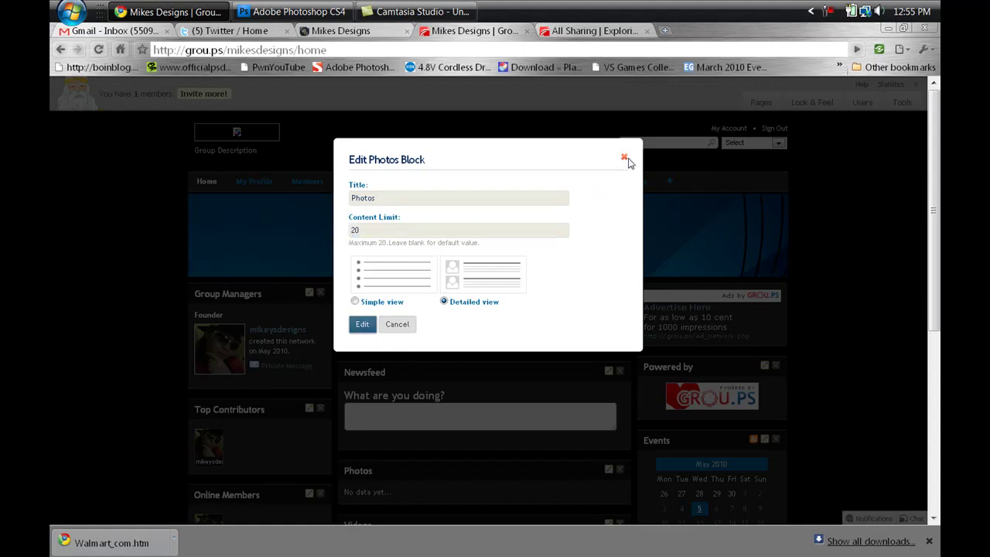
click(627, 161)
Inspect the Top Contributors block's content limit setting and close its editor without saving.
scroll(325, 301, down, 3)
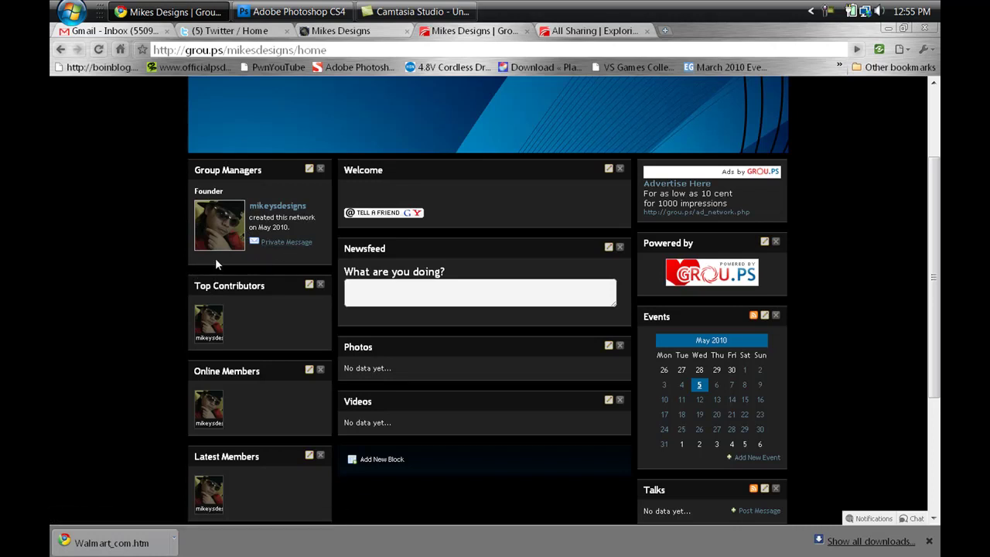
scroll(274, 301, down, 2)
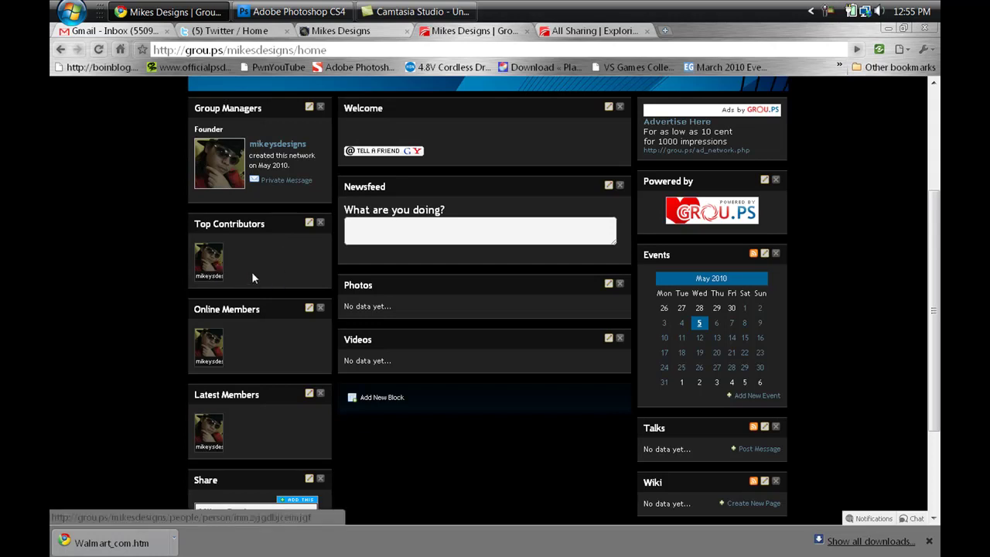
click(308, 224)
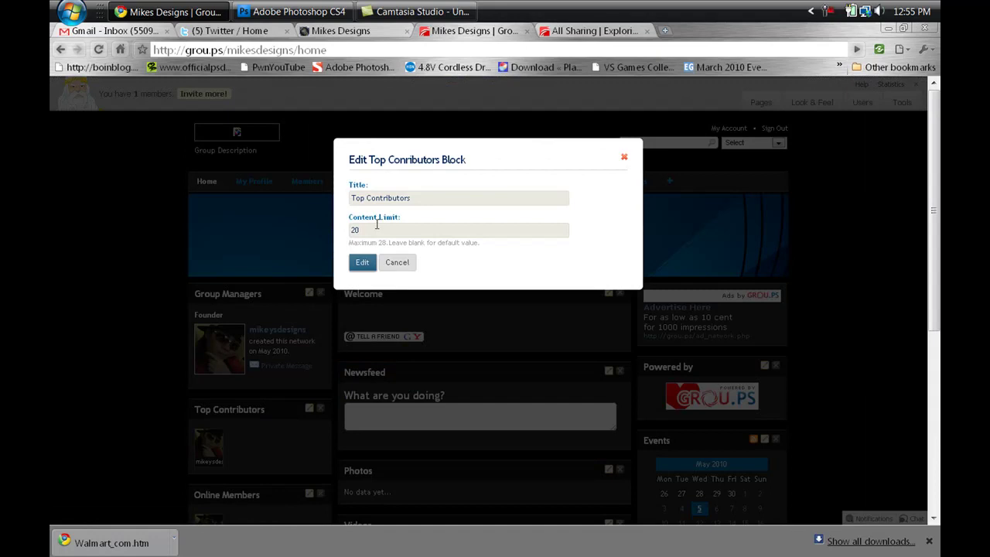
drag(377, 225, 348, 230)
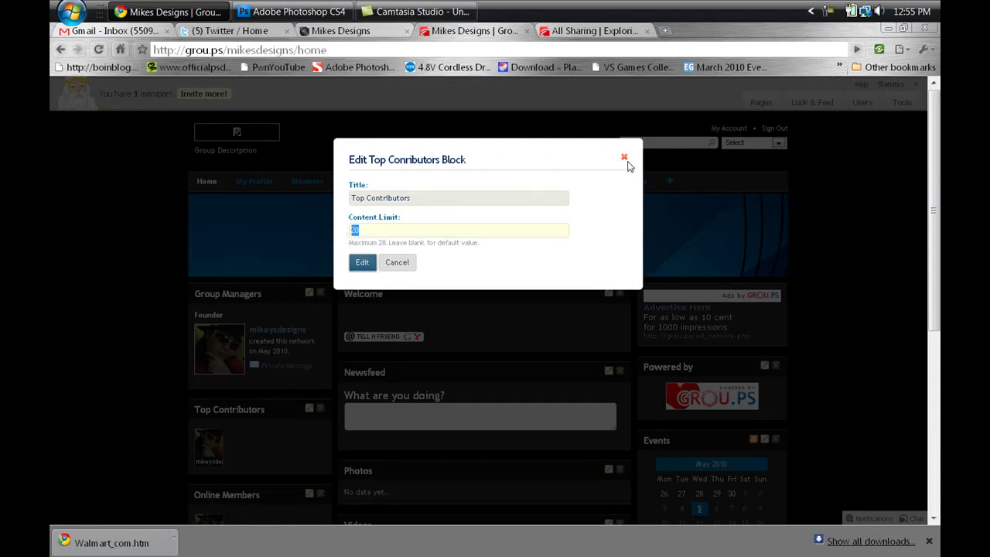
click(624, 158)
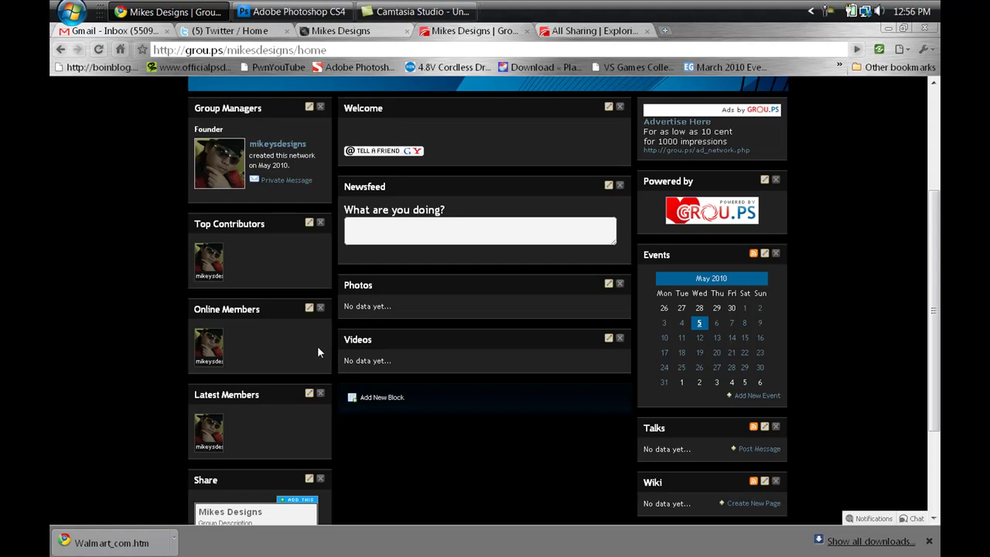
Move the Share block into the centre column under Newsfeed, and back to the left column above Latest Members.
scroll(317, 352, down, 3)
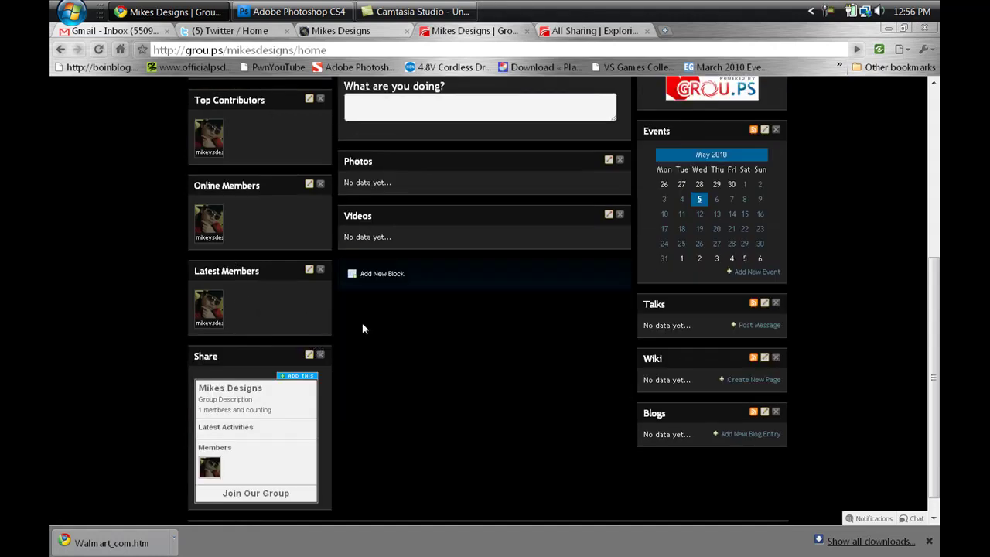
scroll(309, 333, down, 1)
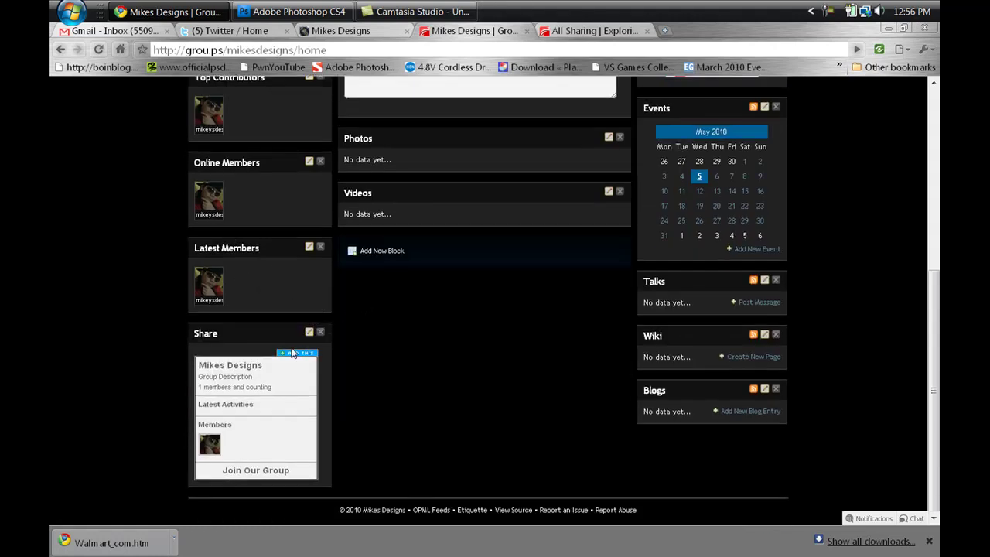
drag(259, 338, 417, 186)
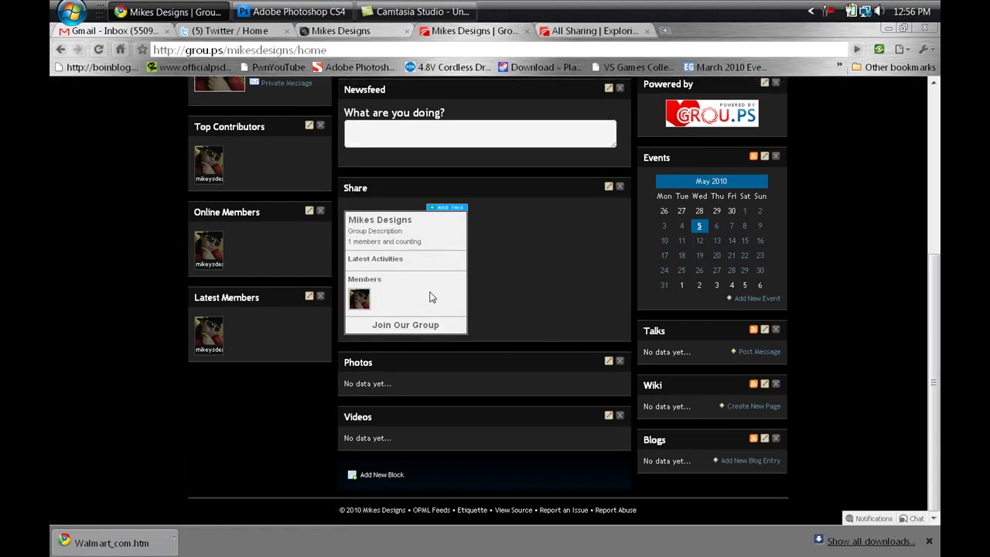
drag(539, 192, 320, 323)
Move the Talks block into the centre column below Newsfeed and the Online Members block above Newsfeed.
drag(666, 330, 363, 186)
drag(251, 212, 402, 122)
scroll(525, 181, up, 2)
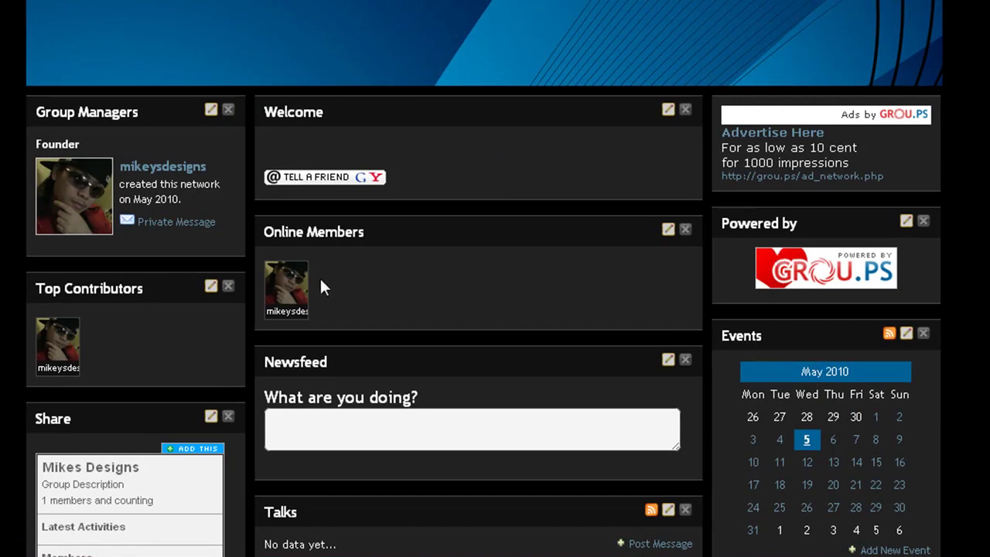
Move the Online Members block to the right column above Powered by, and Group Managers into the centre column above Newsfeed.
drag(296, 124, 865, 114)
scroll(865, 115, down, 3)
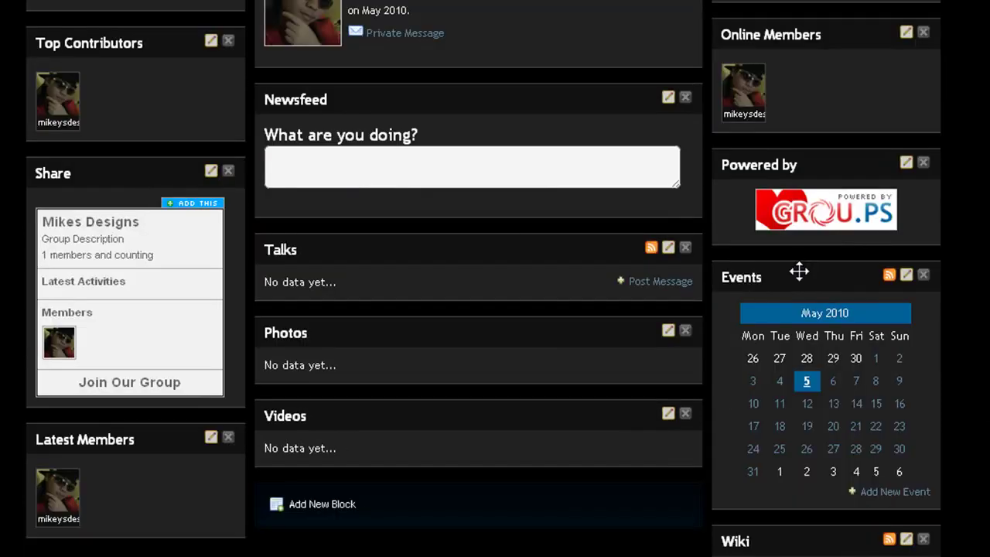
Move the Events block to the left column above Top Contributors, and remove it from the home page.
drag(799, 271, 96, 45)
click(228, 41)
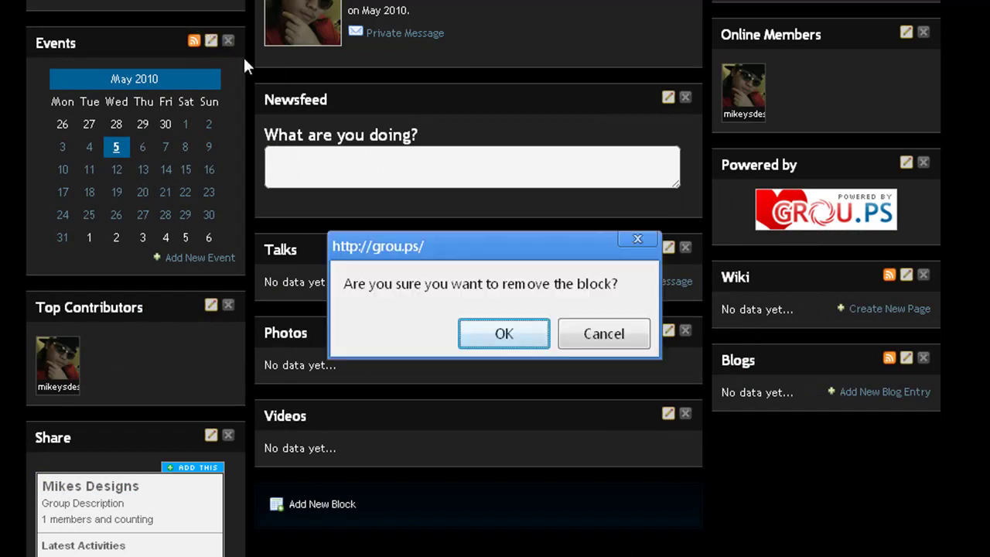
click(481, 339)
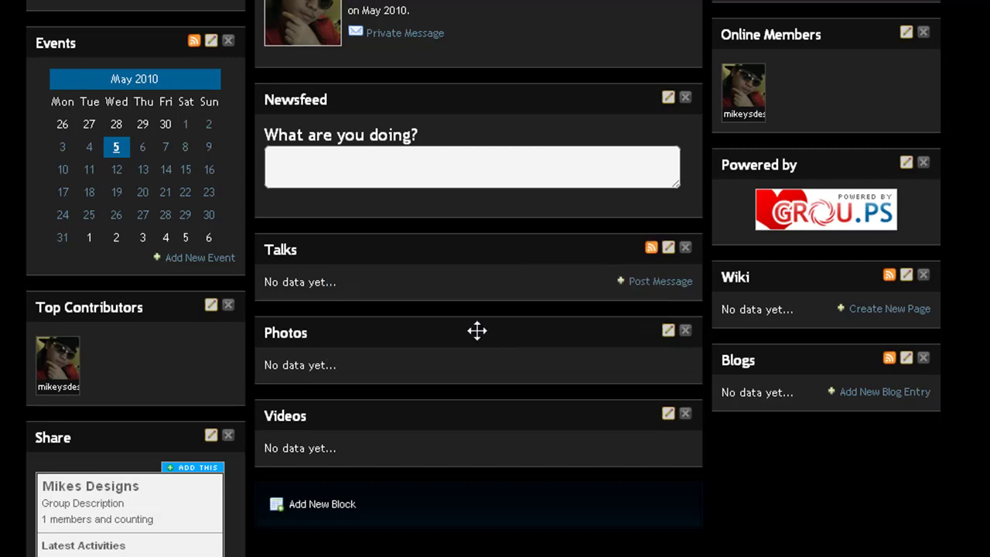
Move the Newsfeed block above Group Managers in the centre column and activate its "What are you doing?" status box.
scroll(475, 329, up, 5)
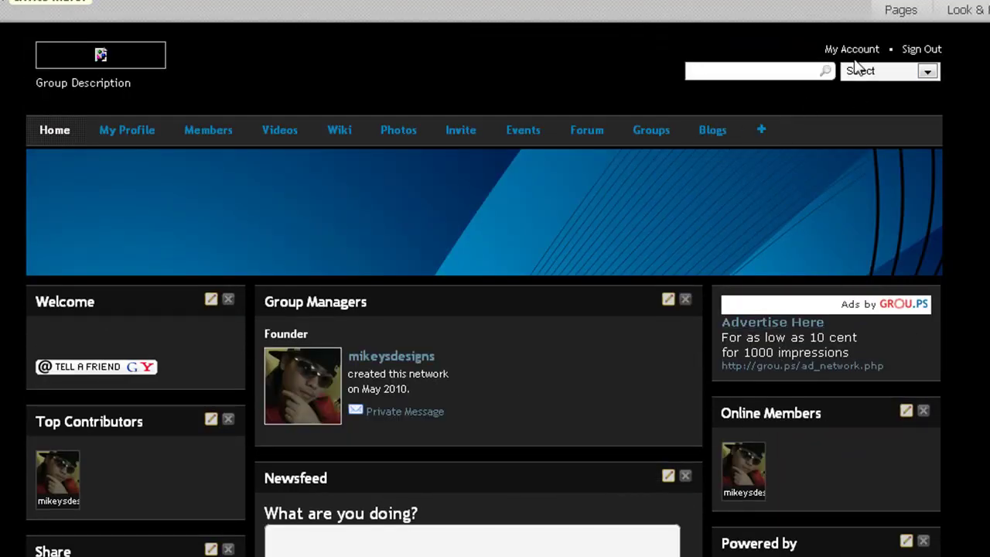
scroll(804, 259, down, 3)
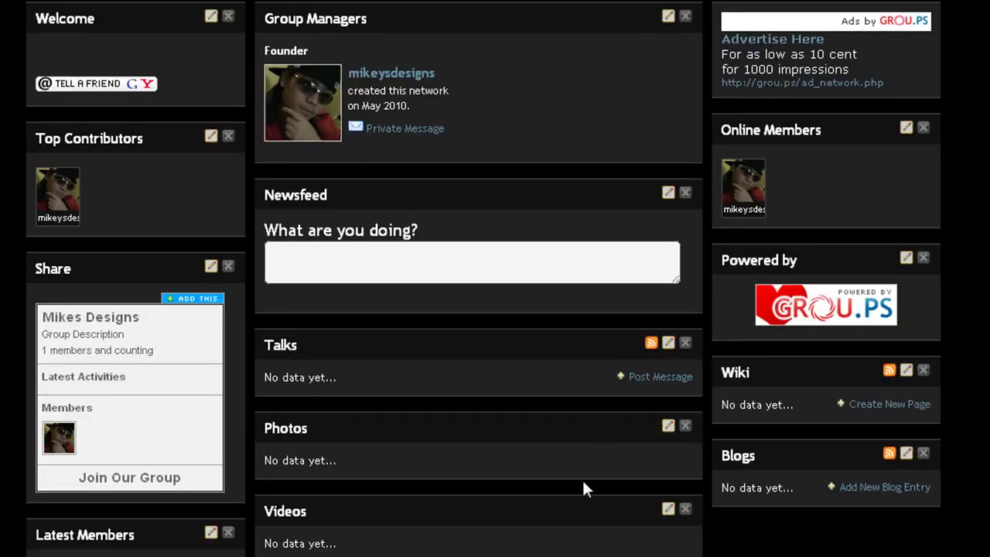
scroll(541, 483, down, 1)
scroll(367, 462, up, 3)
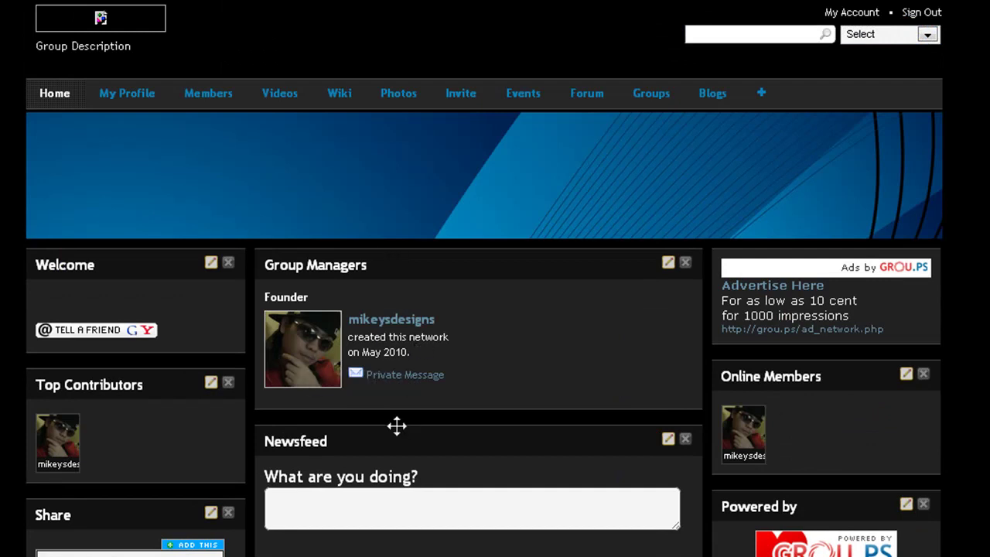
drag(392, 445, 393, 278)
click(387, 329)
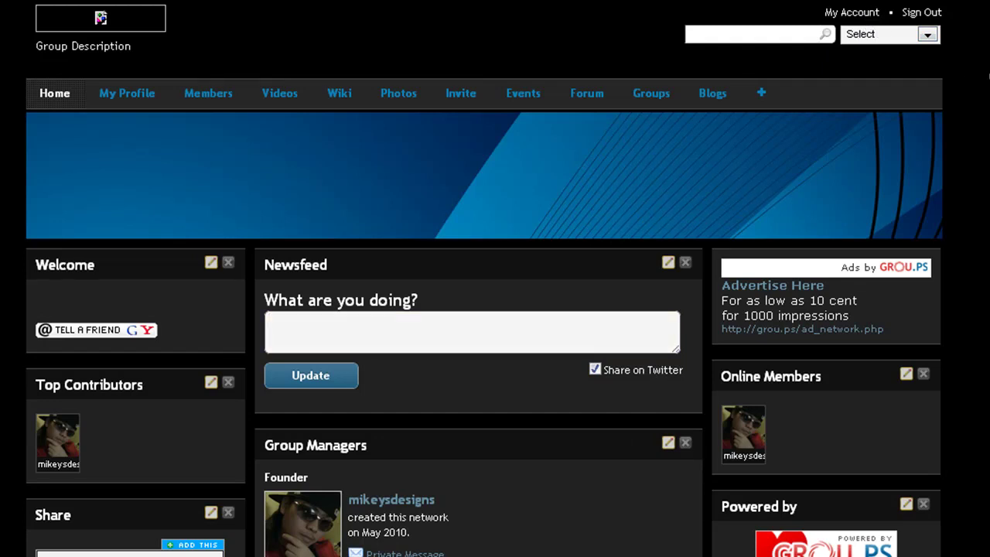
Open the group's Look & Feel settings and examine the range of standard templates.
scroll(494, 278, up, 1)
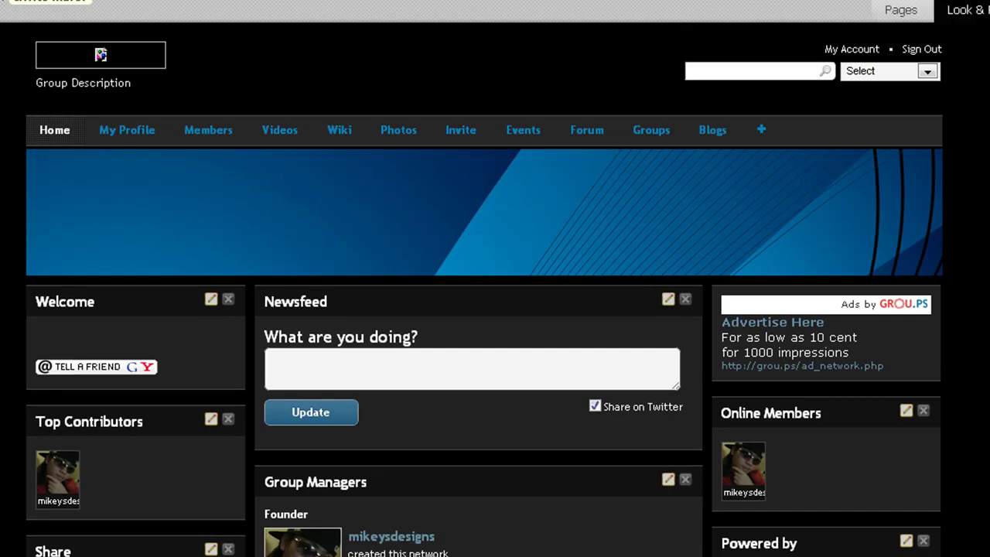
click(963, 10)
scroll(480, 200, down, 4)
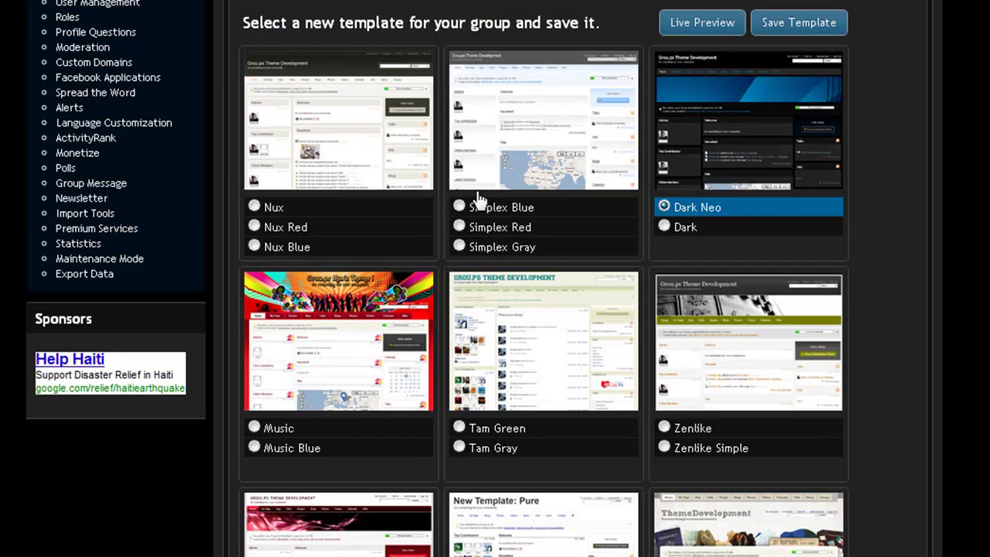
scroll(429, 347, down, 6)
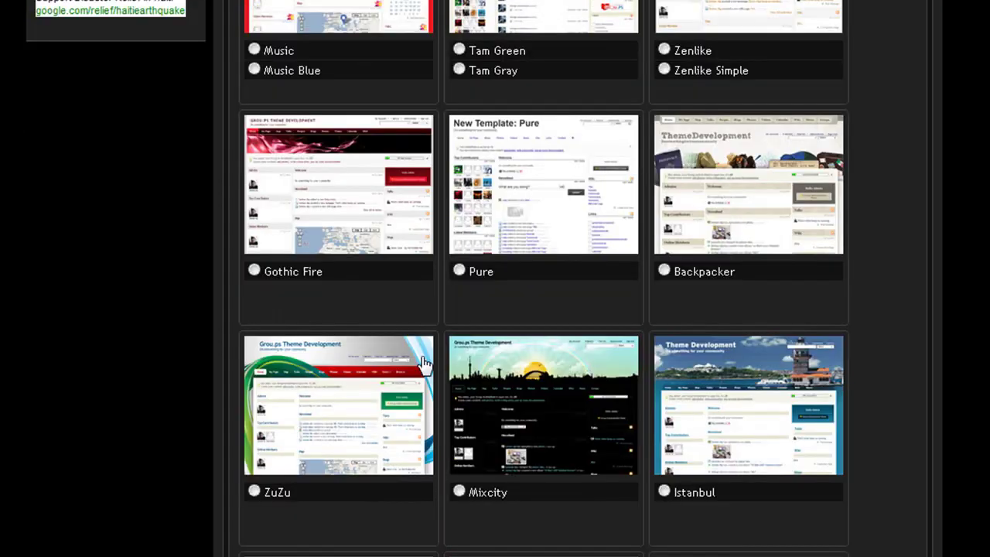
scroll(455, 495, down, 4)
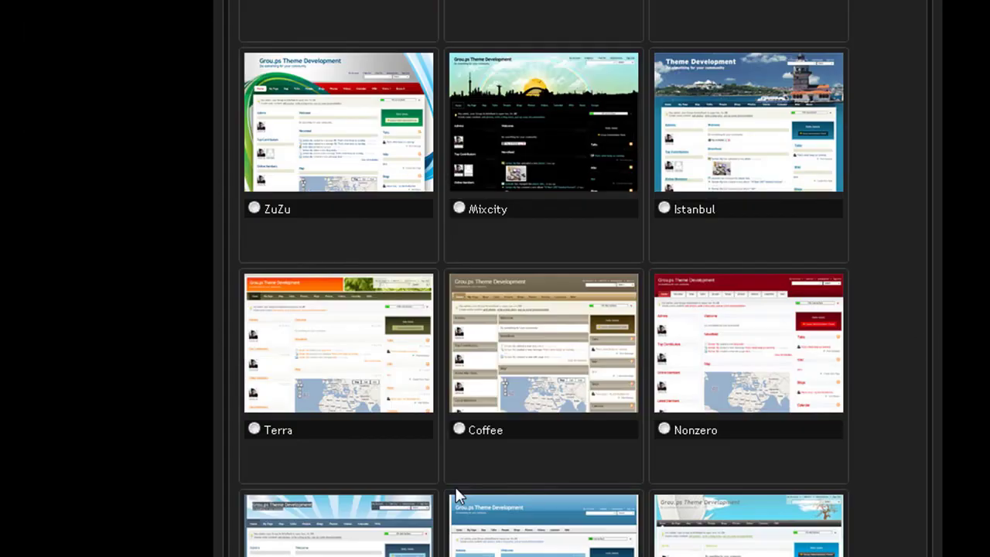
scroll(430, 495, down, 3)
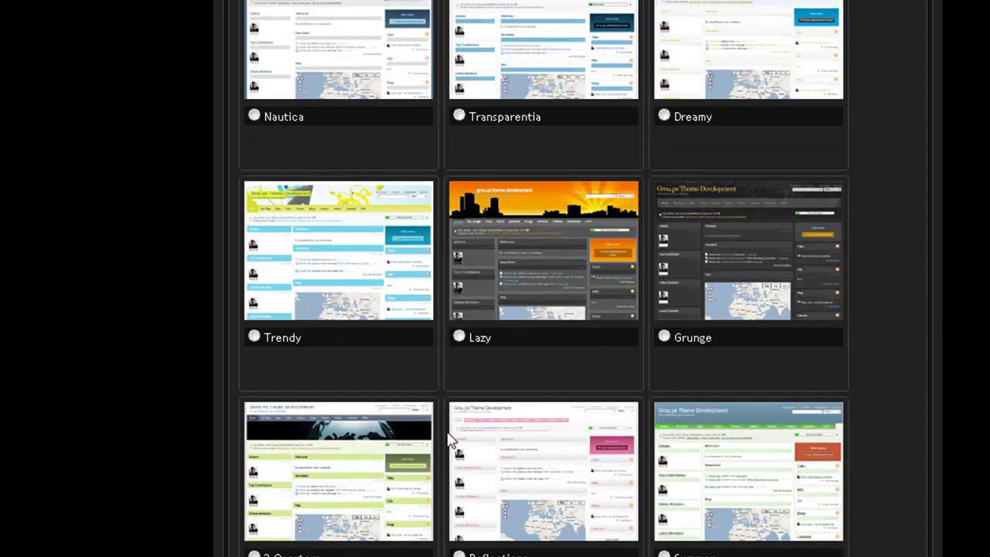
scroll(448, 434, up, 12)
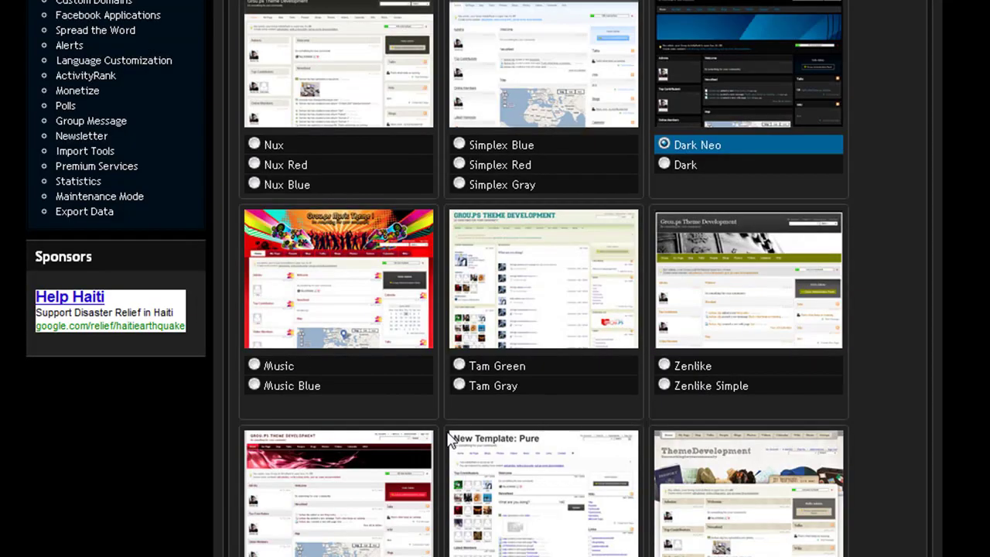
scroll(609, 367, up, 1)
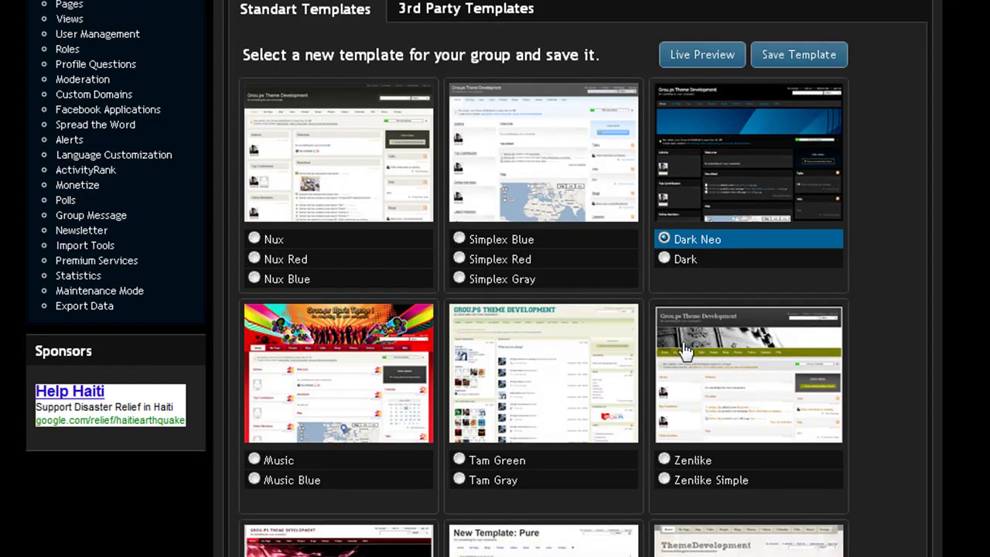
scroll(684, 350, up, 2)
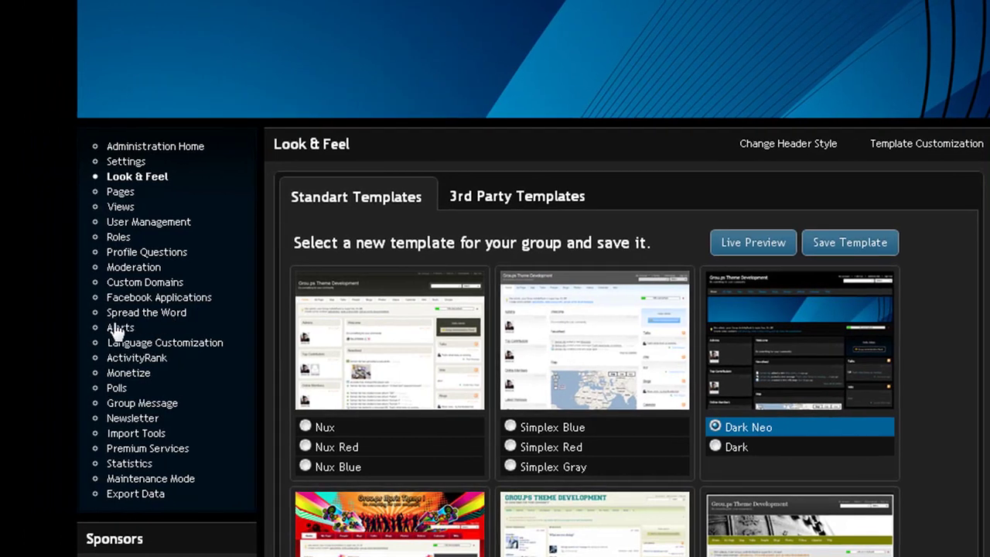
Inspect the Alerts administration page and the Group Newsletter page.
click(118, 328)
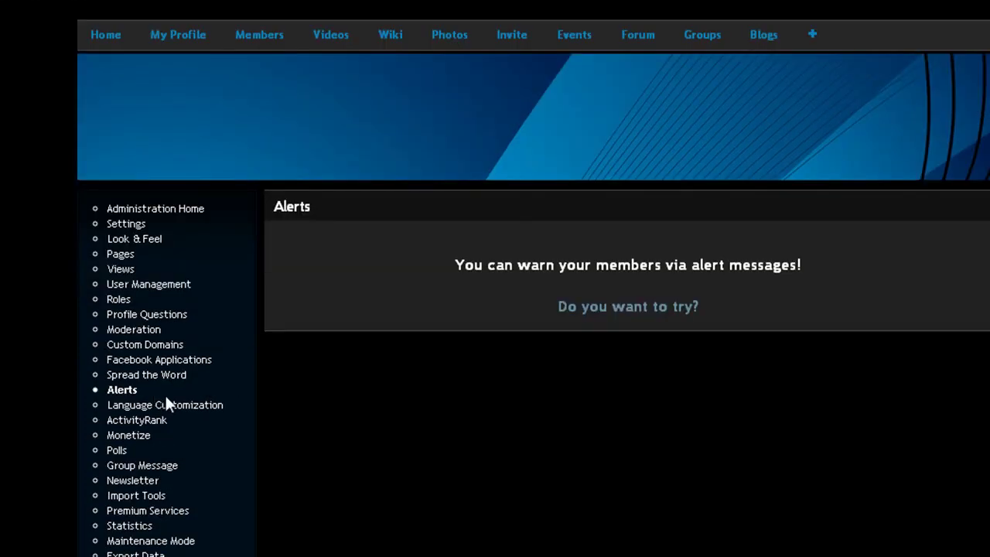
click(133, 482)
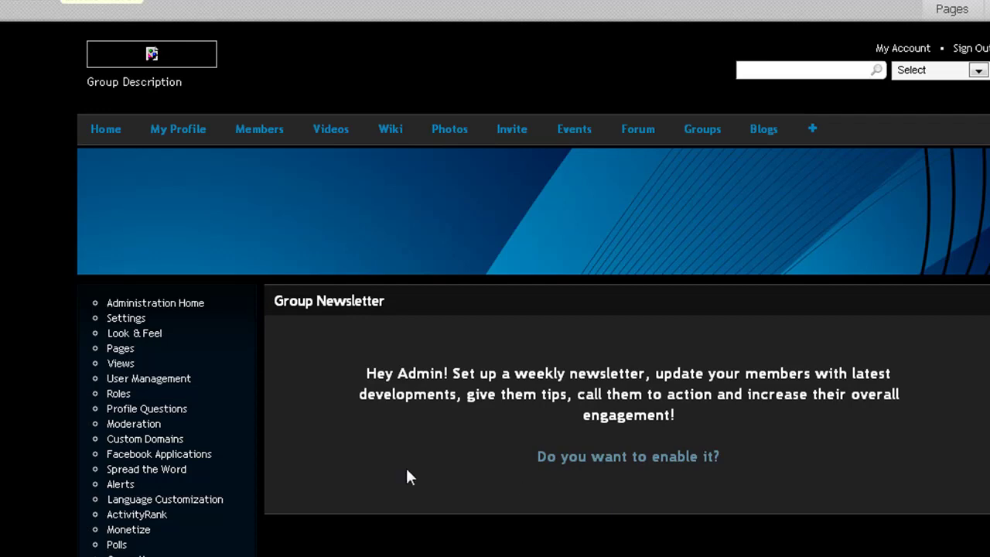
Open the Import Tools administration page and show the Ning member migration options.
scroll(341, 447, down, 3)
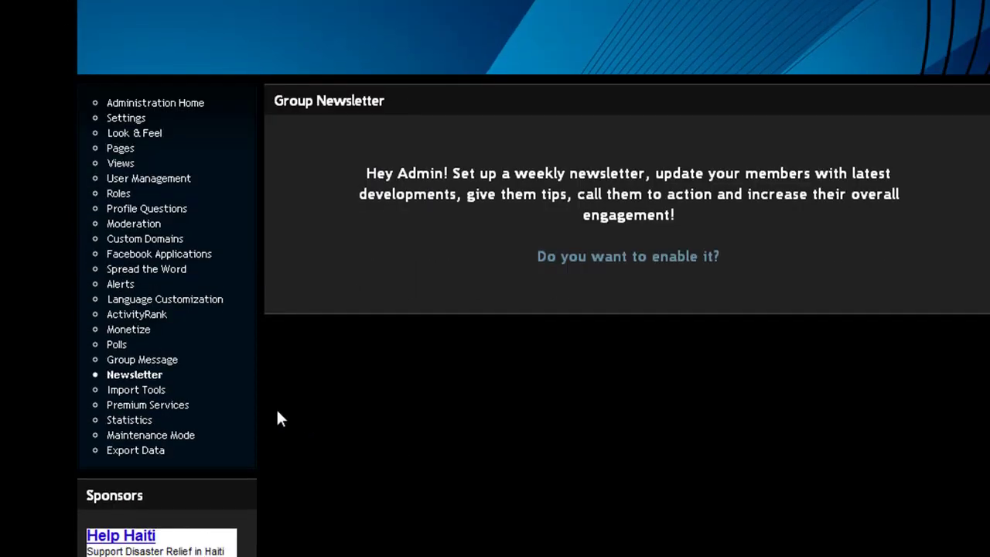
click(147, 393)
scroll(287, 363, down, 1)
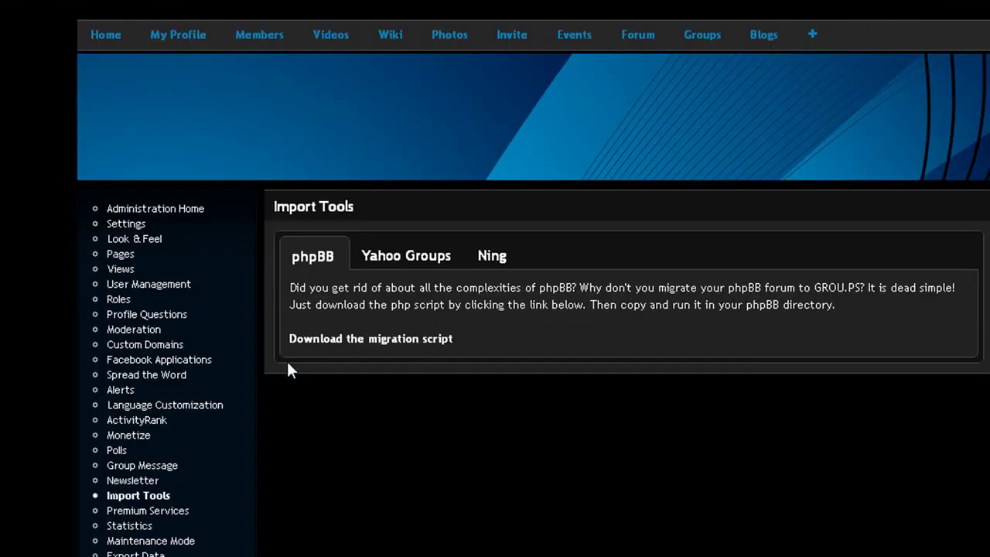
click(491, 263)
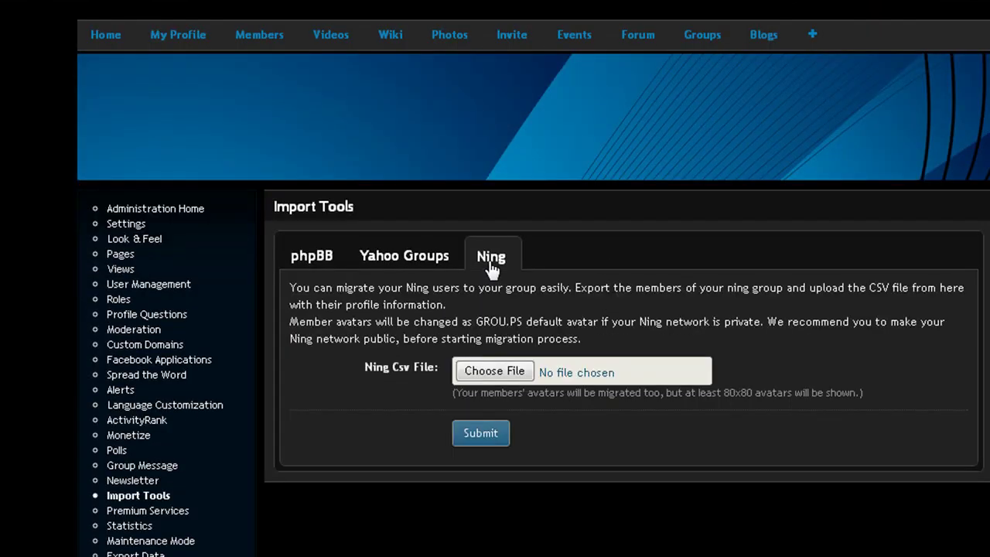
Browse the computer's folders for a Ning CSV file and leave the file chooser without selecting one.
click(497, 375)
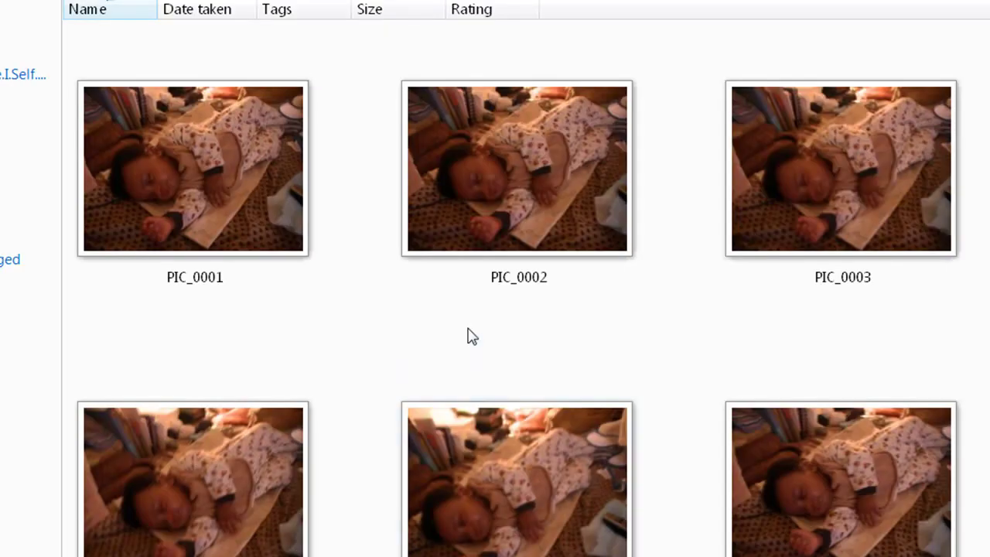
key(alt+Up)
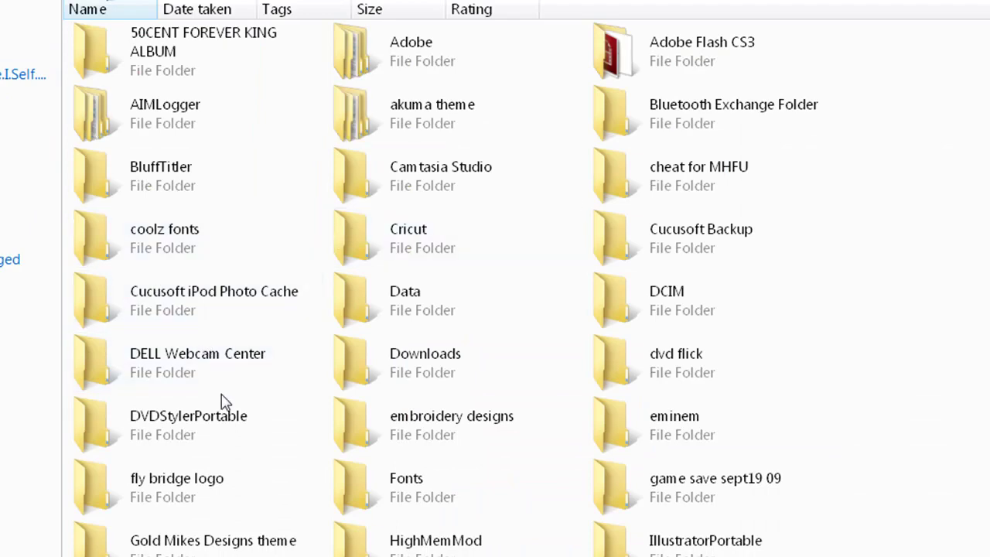
scroll(223, 402, down, 10)
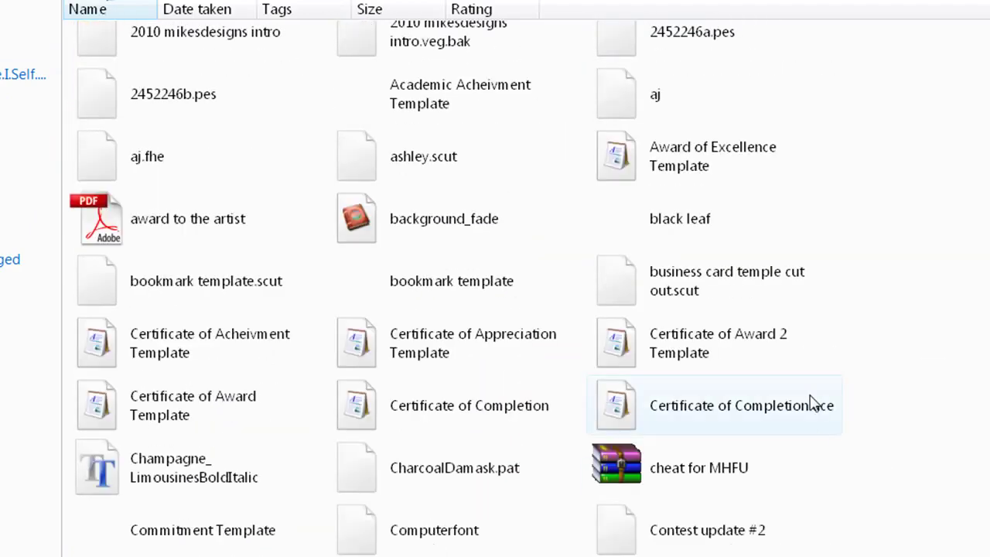
scroll(812, 402, down, 8)
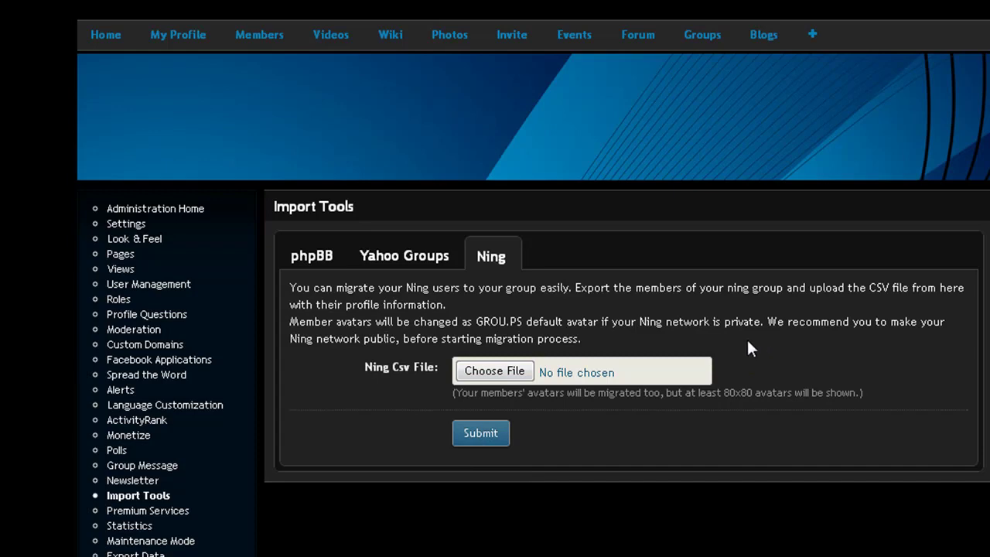
Inspect the User Management member list, and the Custom Domains page's domain and Google Map API key fields.
click(165, 292)
scroll(194, 283, up, 2)
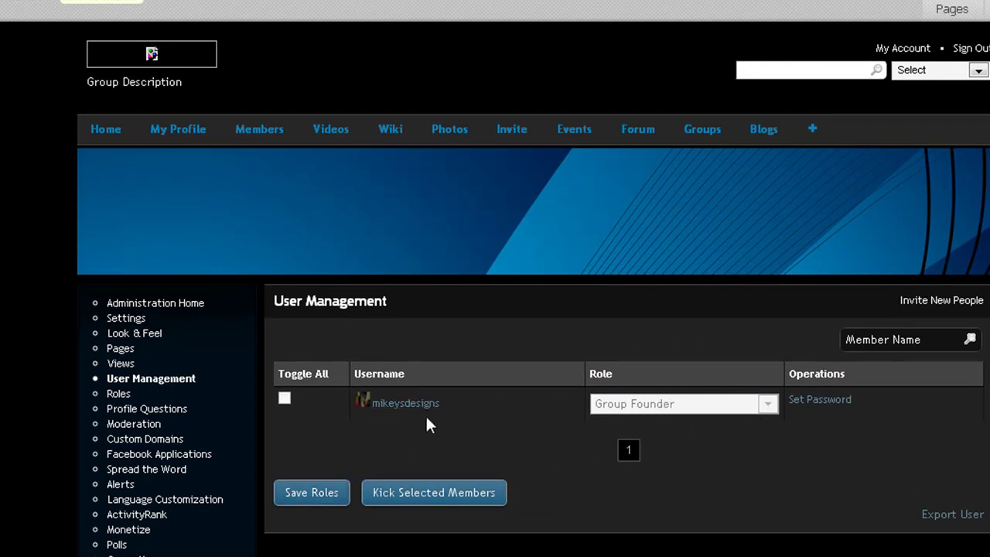
click(156, 438)
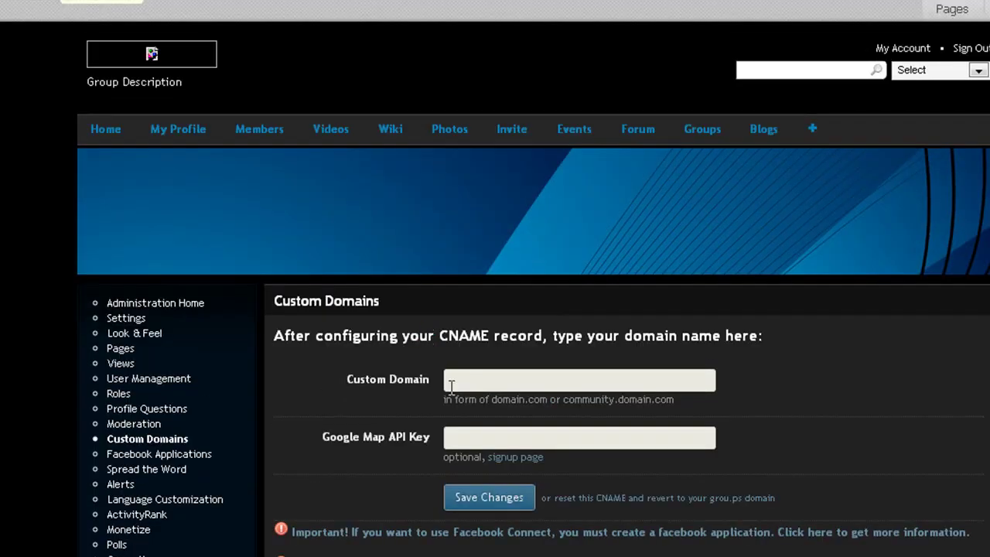
click(454, 329)
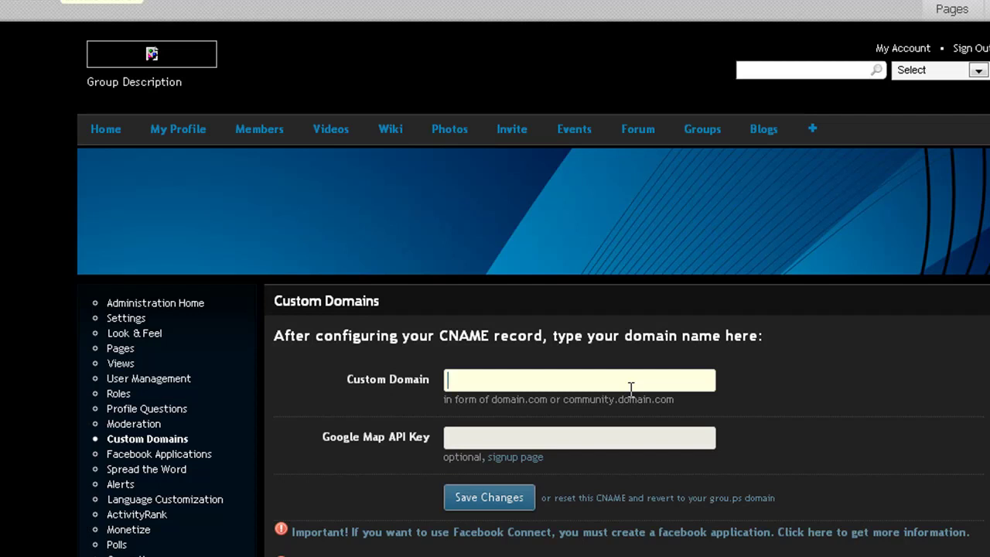
click(594, 435)
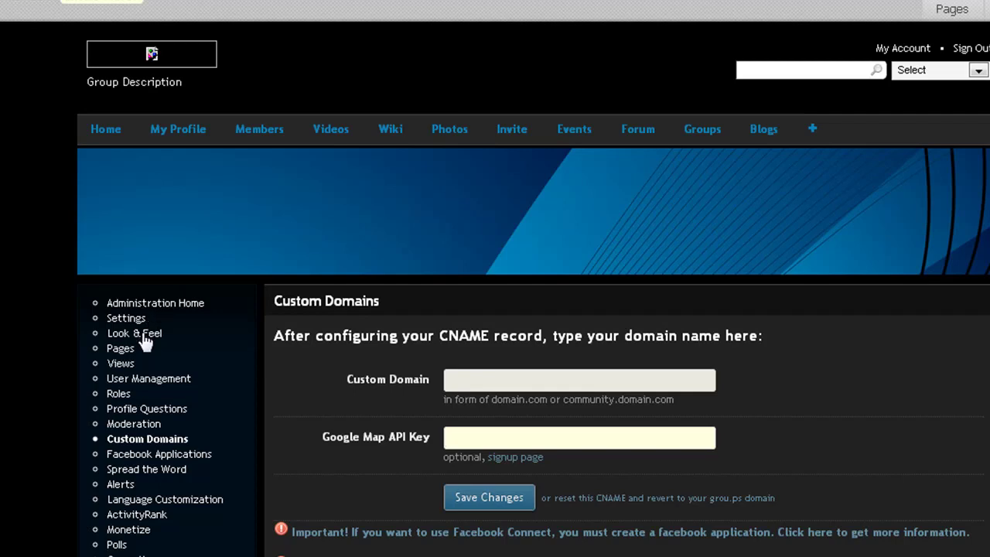
Open the Views administration page and look over its list of customizable page views.
click(118, 365)
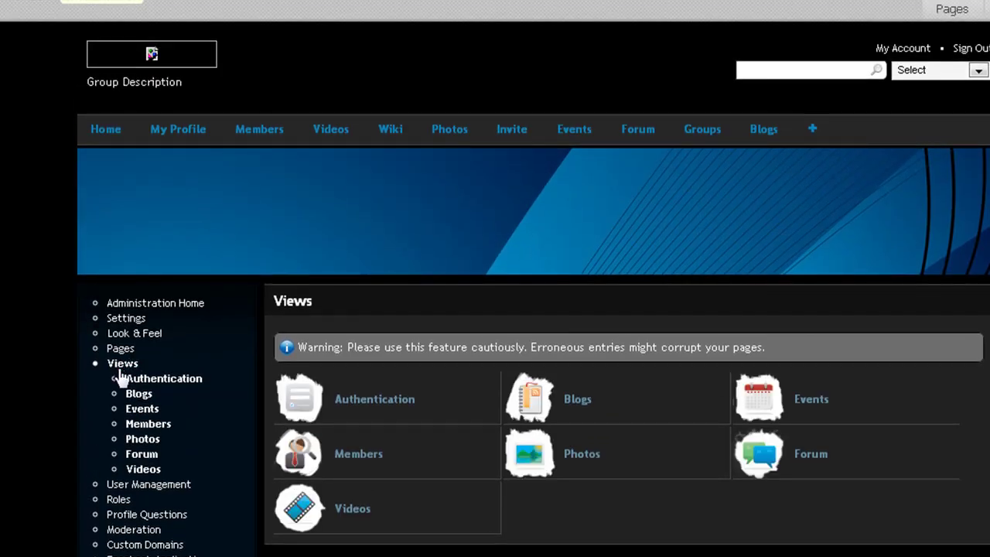
scroll(120, 368, down, 3)
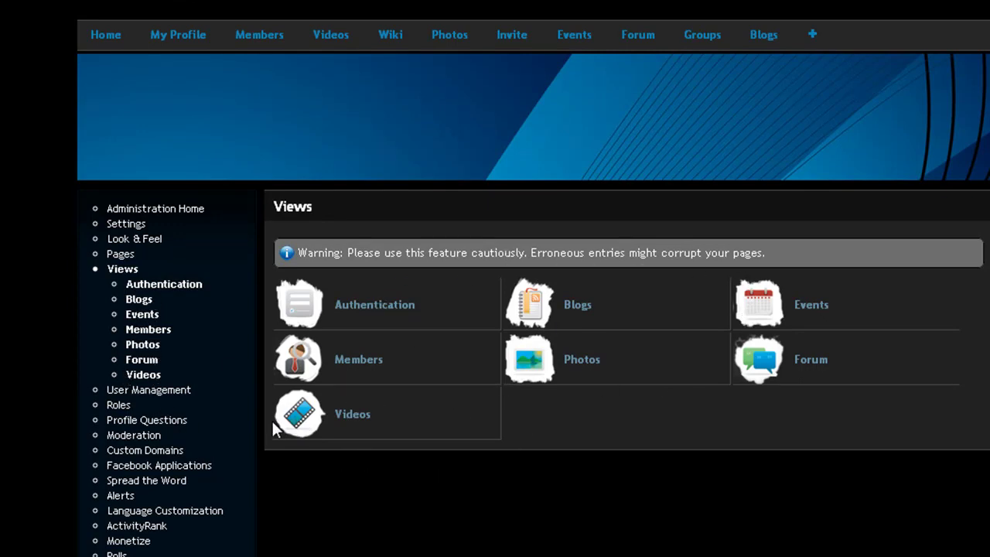
scroll(270, 425, down, 3)
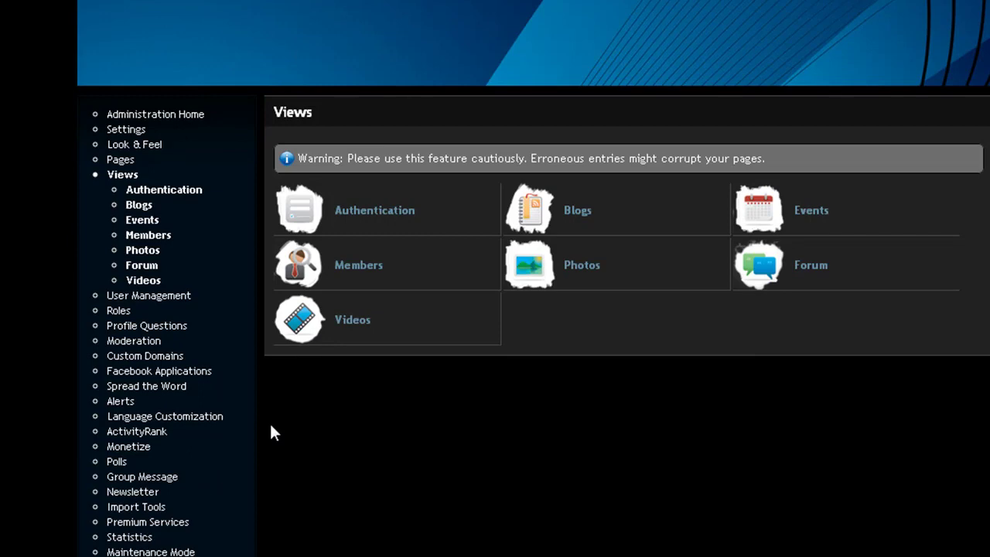
Open the ActivityRank page and examine the point sliders for each module's activities, from Blogs to Map.
click(154, 434)
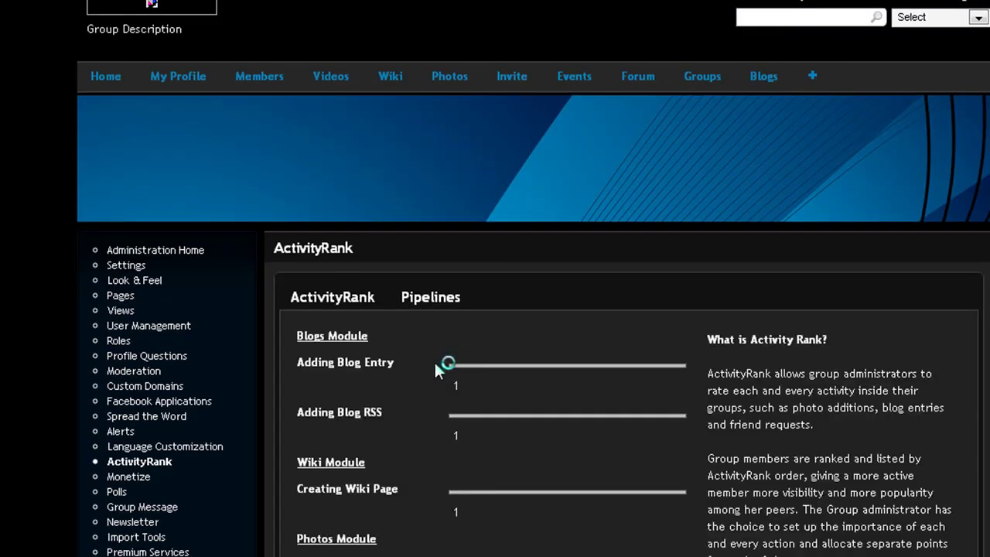
scroll(431, 365, down, 3)
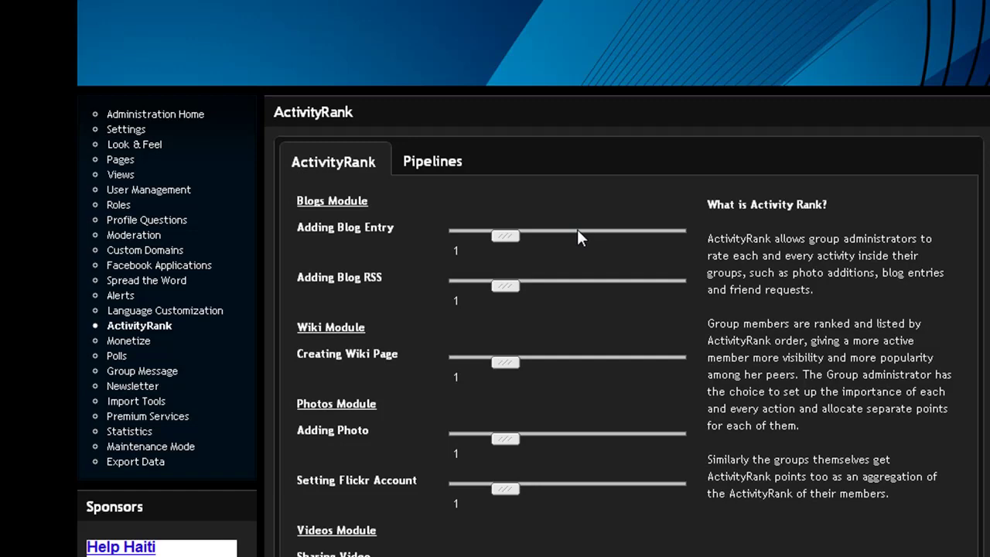
scroll(577, 229, down, 3)
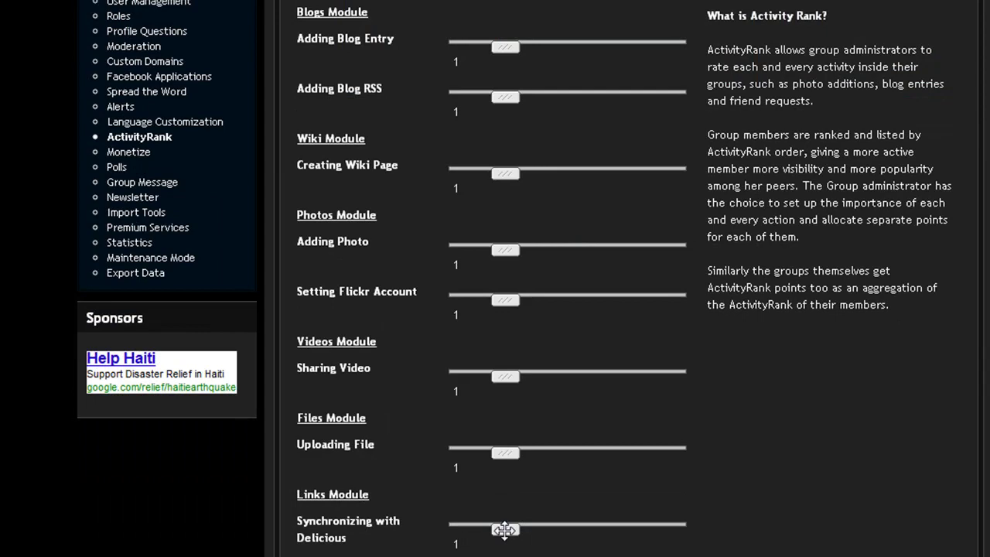
scroll(464, 503, down, 3)
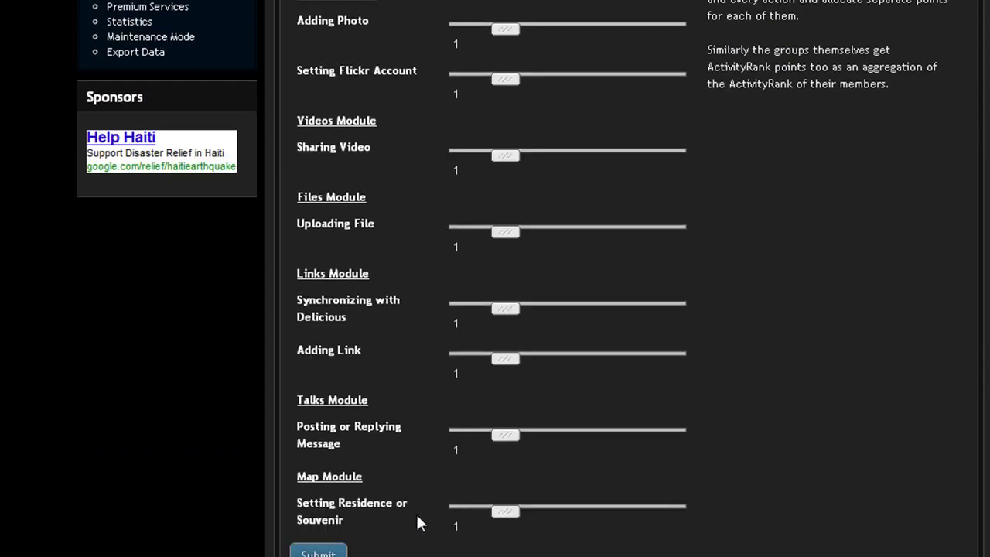
scroll(416, 523, up, 6)
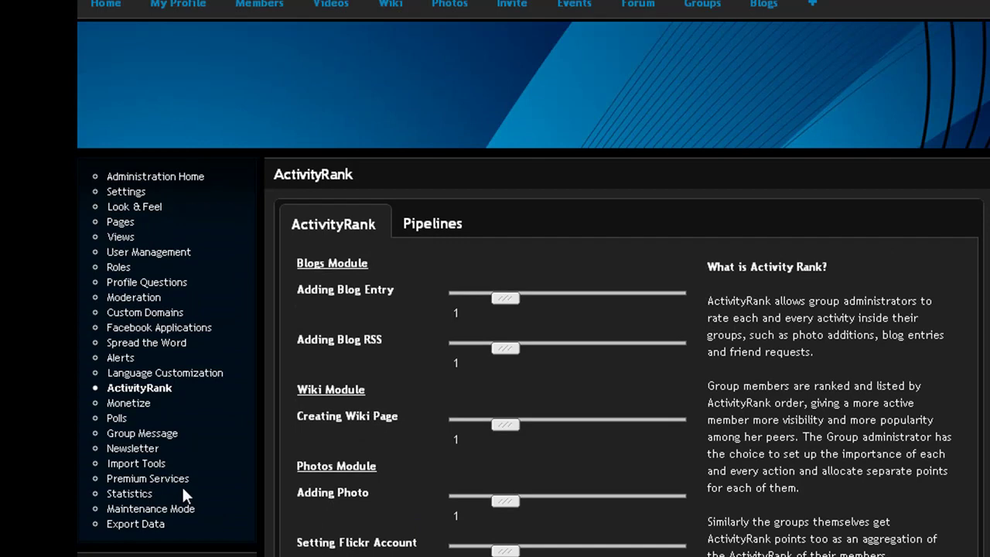
Inspect the Profile Questions page and the Export Data page's user data download, and return to the group's home page.
scroll(182, 485, up, 1)
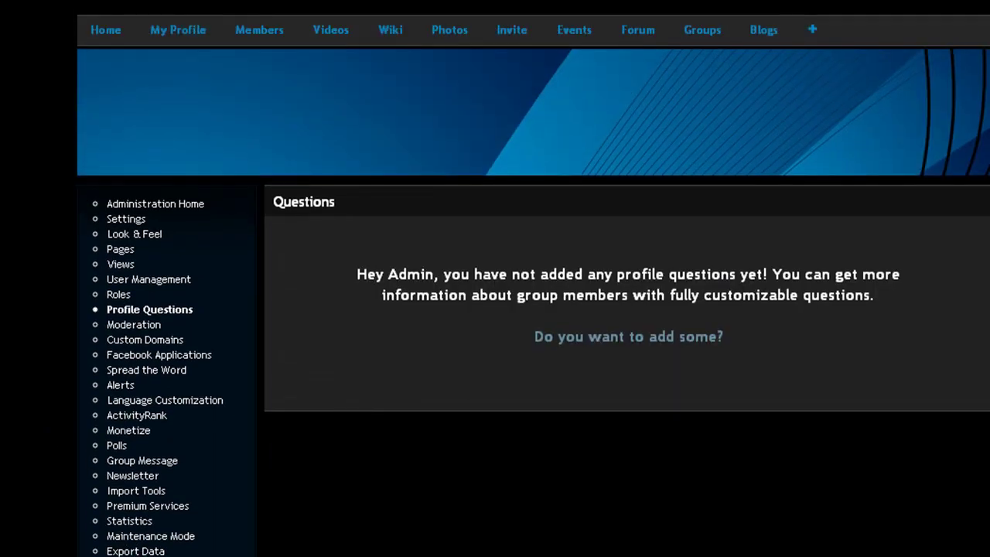
click(640, 340)
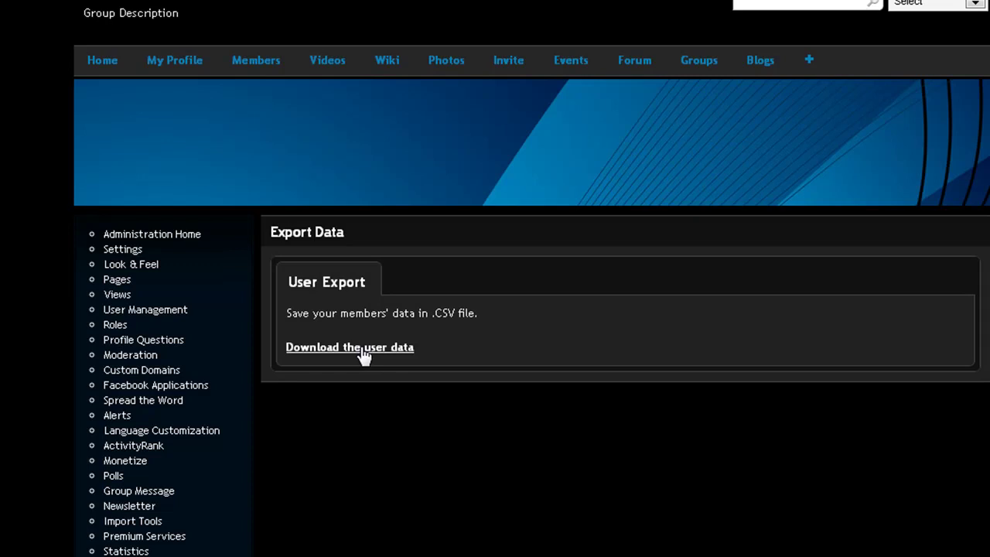
click(363, 350)
click(116, 68)
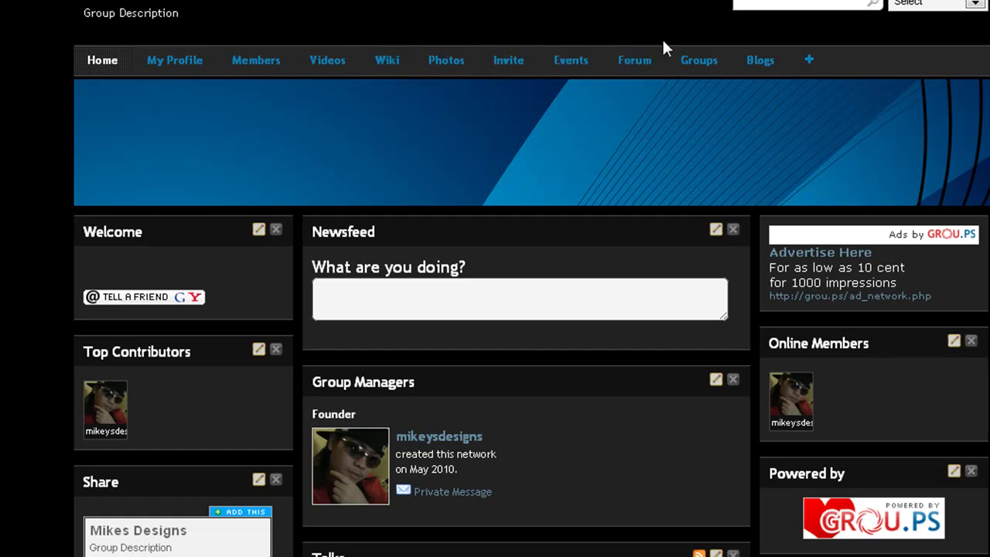
Examine the Add New Page options and the Link page form, and close the dialog without adding a page.
click(810, 61)
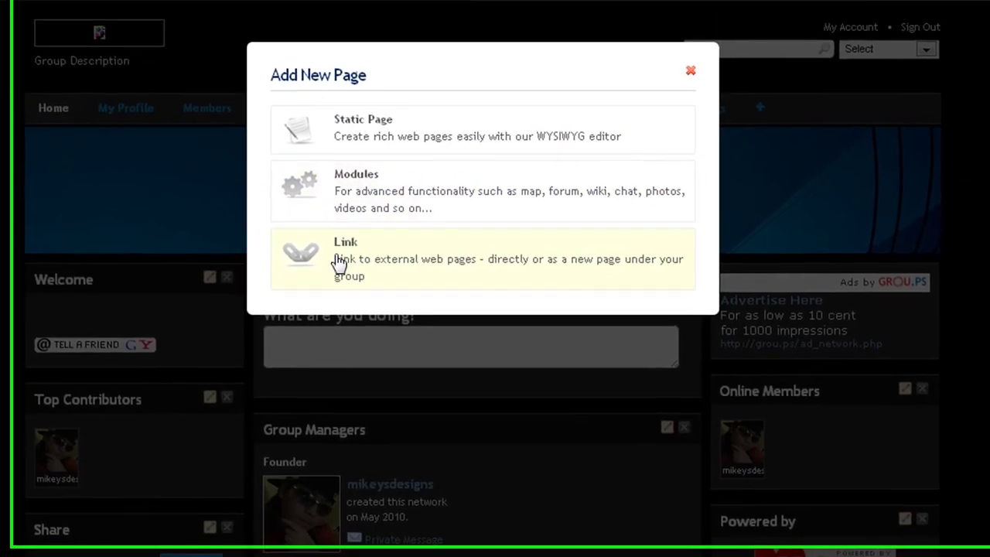
click(345, 257)
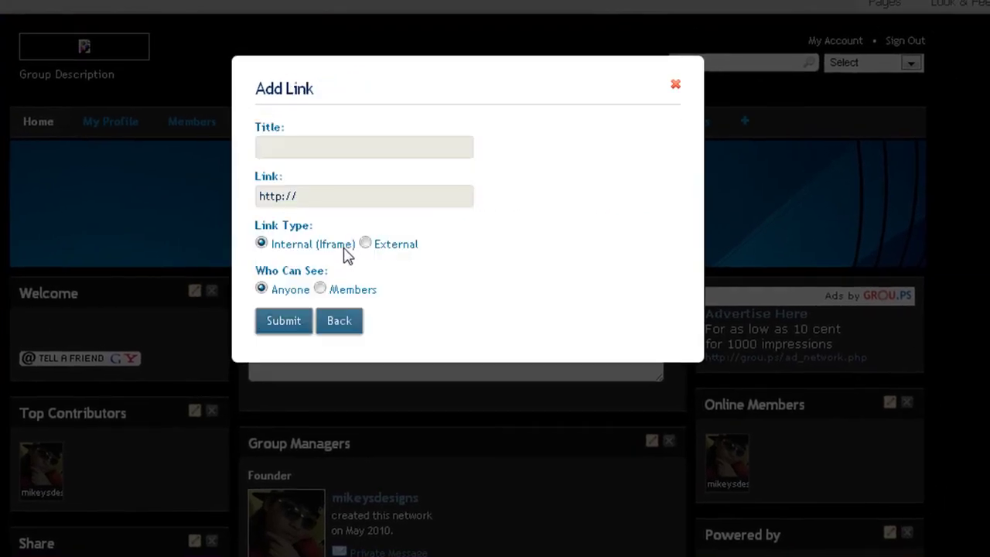
click(346, 328)
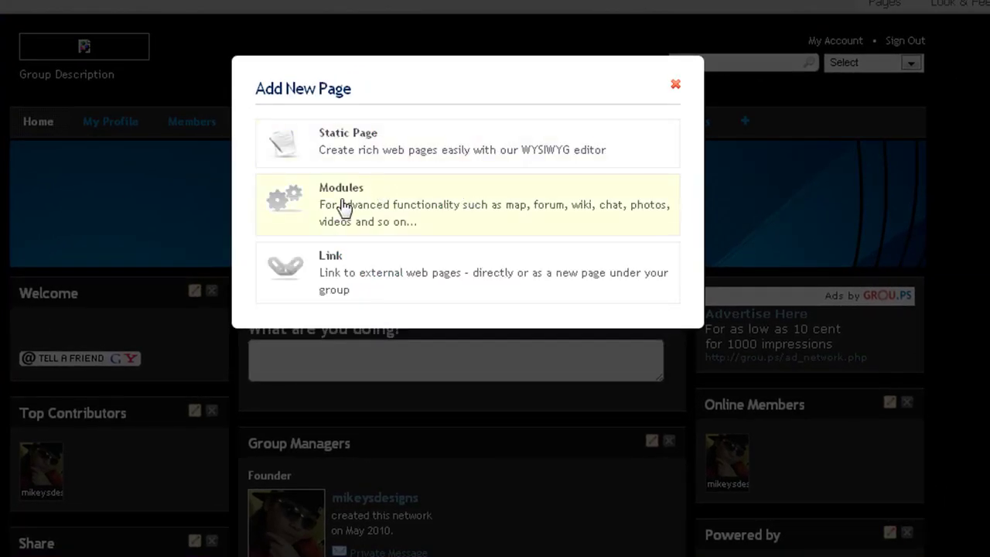
click(677, 85)
Look over the blocks on the group's home page and return to its navigation bar and banner.
mouse_move(773, 413)
mouse_down()
mouse_move(712, 379)
mouse_move(857, 497)
mouse_move(767, 422)
mouse_up()
scroll(859, 392, down, 4)
scroll(902, 356, up, 3)
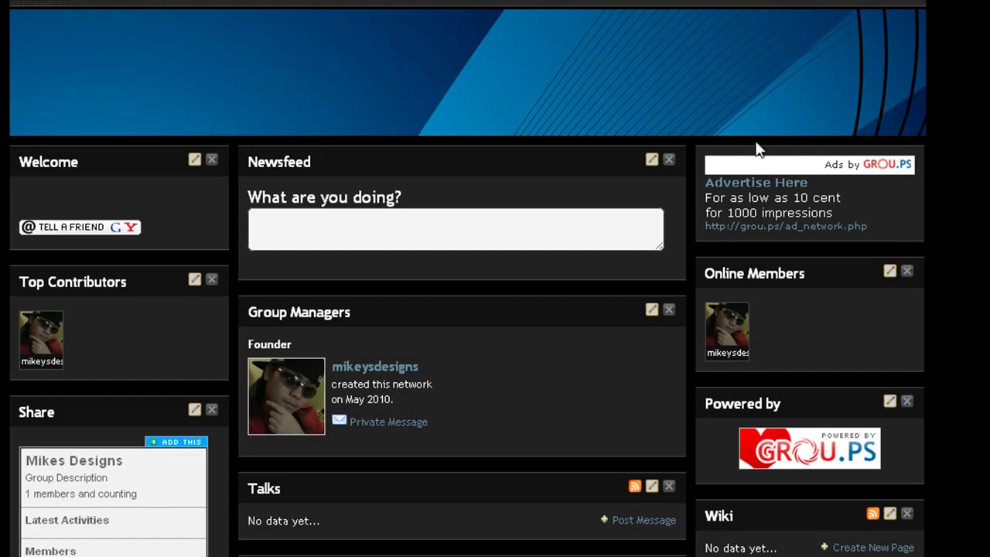
scroll(756, 149, up, 3)
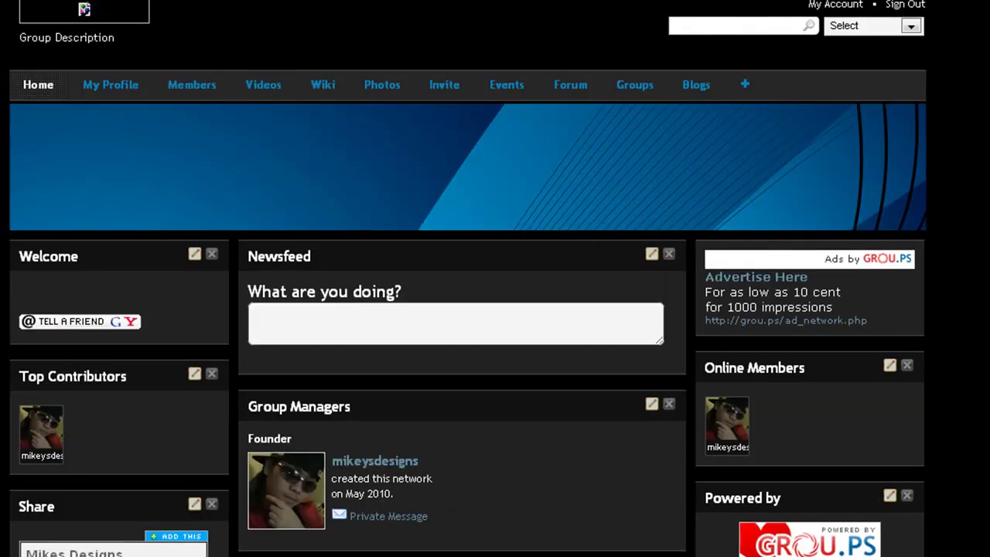
scroll(533, 263, up, 1)
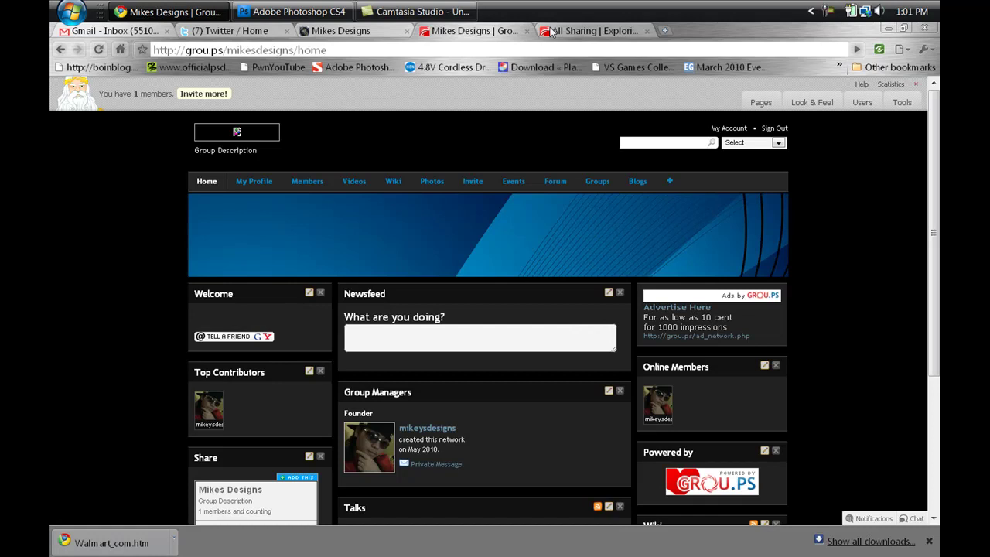
Switch to the Mikes Designs Ning site and view its home page up to the header and Ning pricing notice.
click(350, 31)
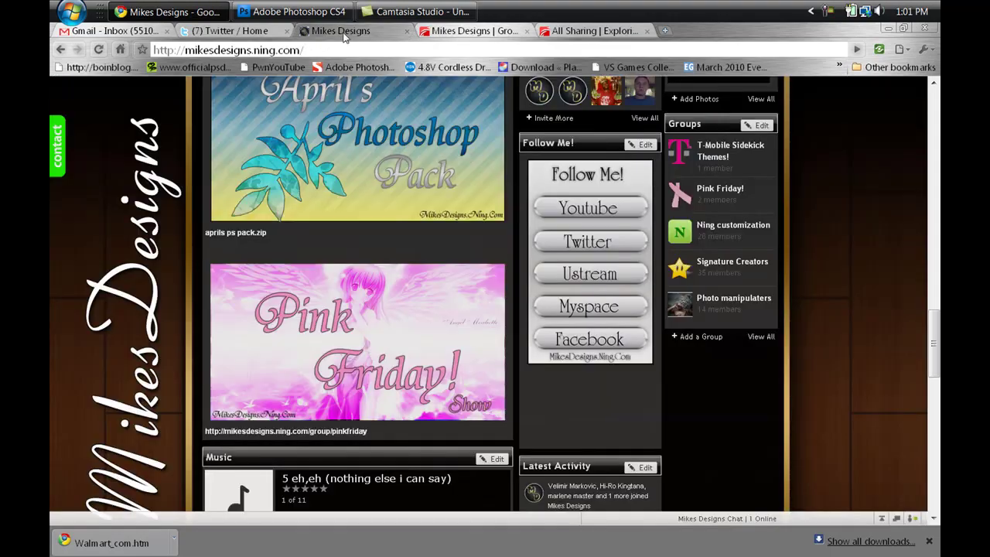
scroll(514, 279, up, 10)
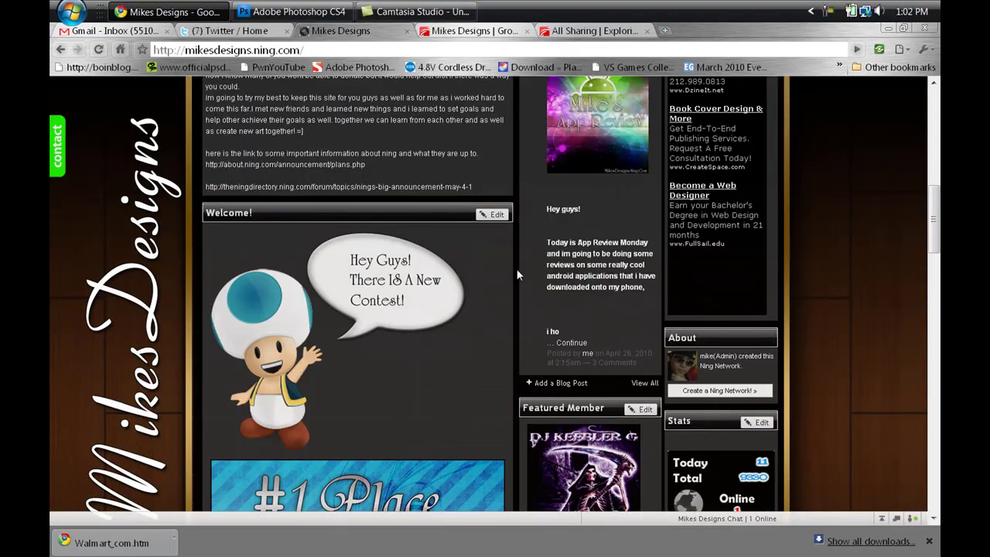
scroll(517, 268, up, 4)
scroll(516, 268, up, 2)
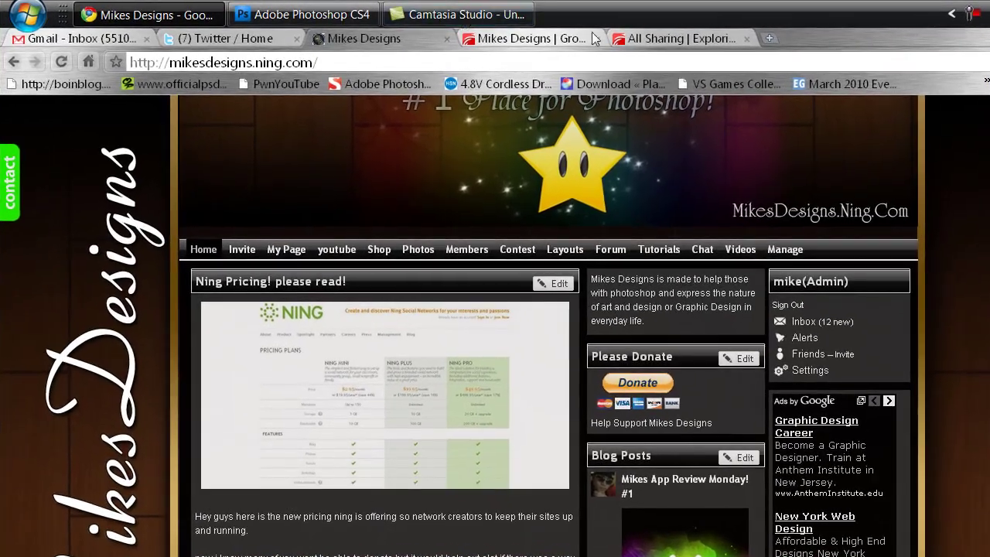
Switch to the All Sharing GROU.PS network and look over its home page as an example site.
click(666, 38)
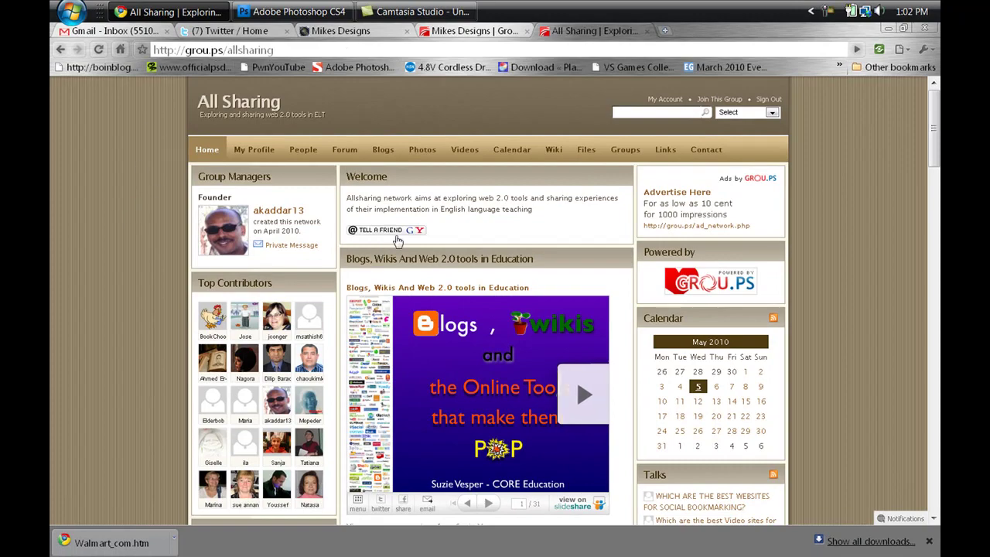
scroll(409, 241, down, 5)
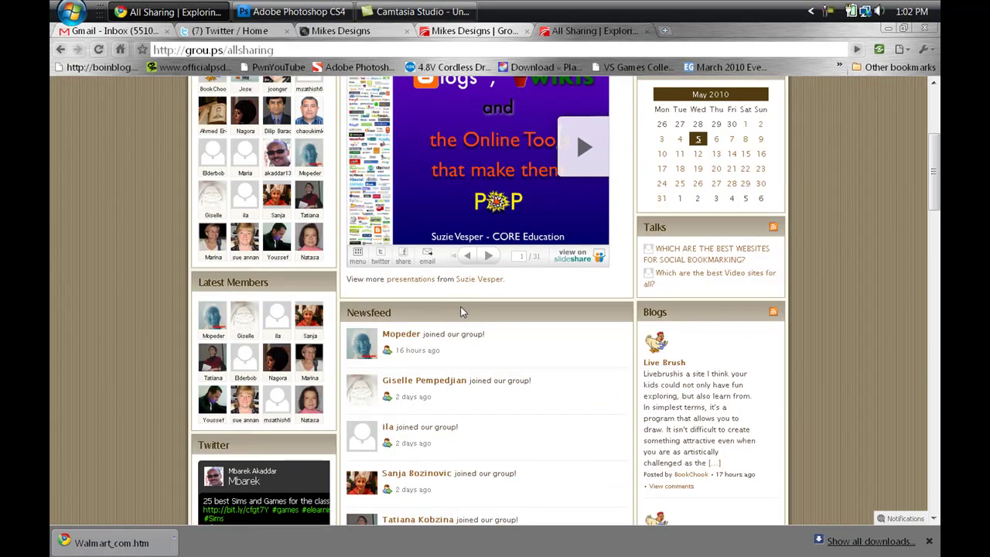
scroll(462, 310, up, 5)
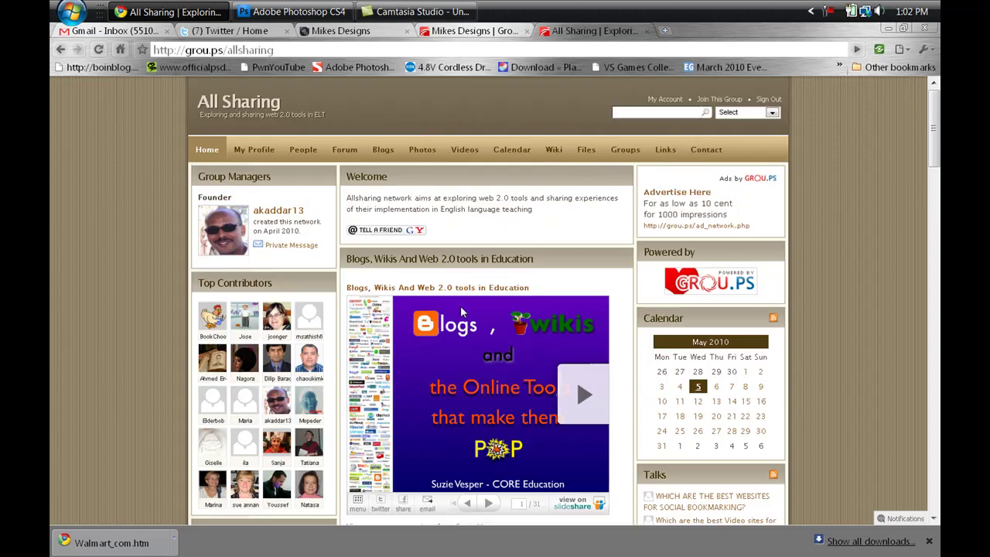